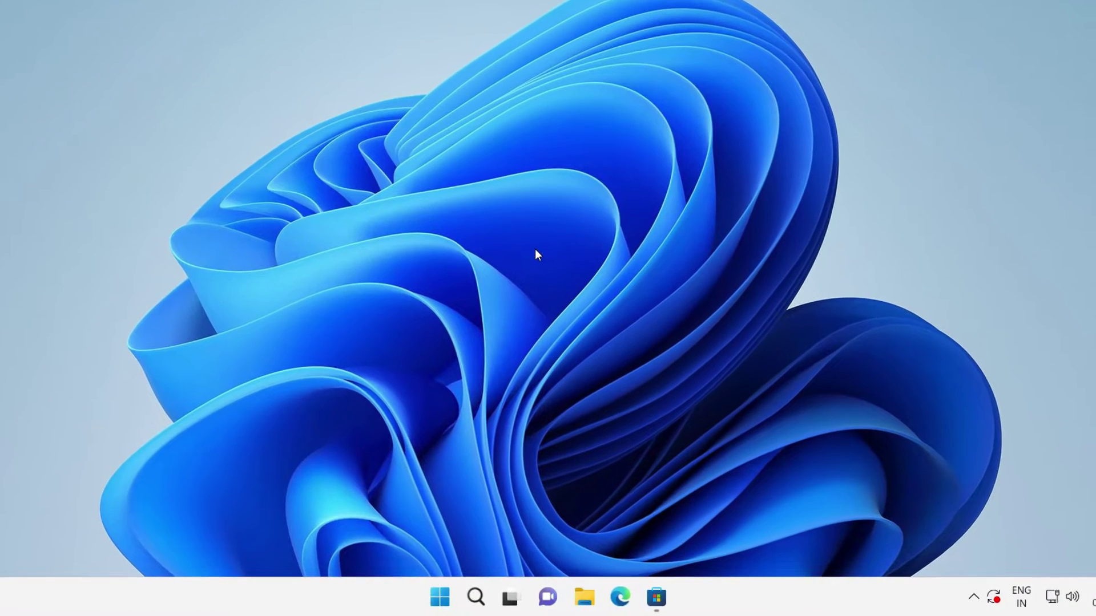
Step: Search Start for terminal, then launch wt.exe from the Run box and close it
key(super)
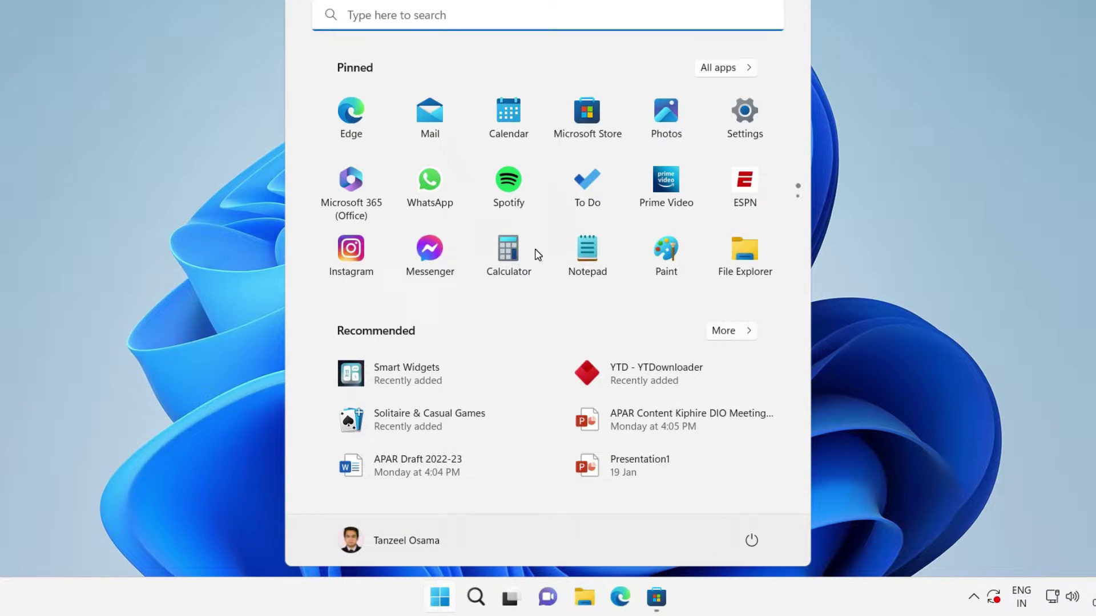
text(t)
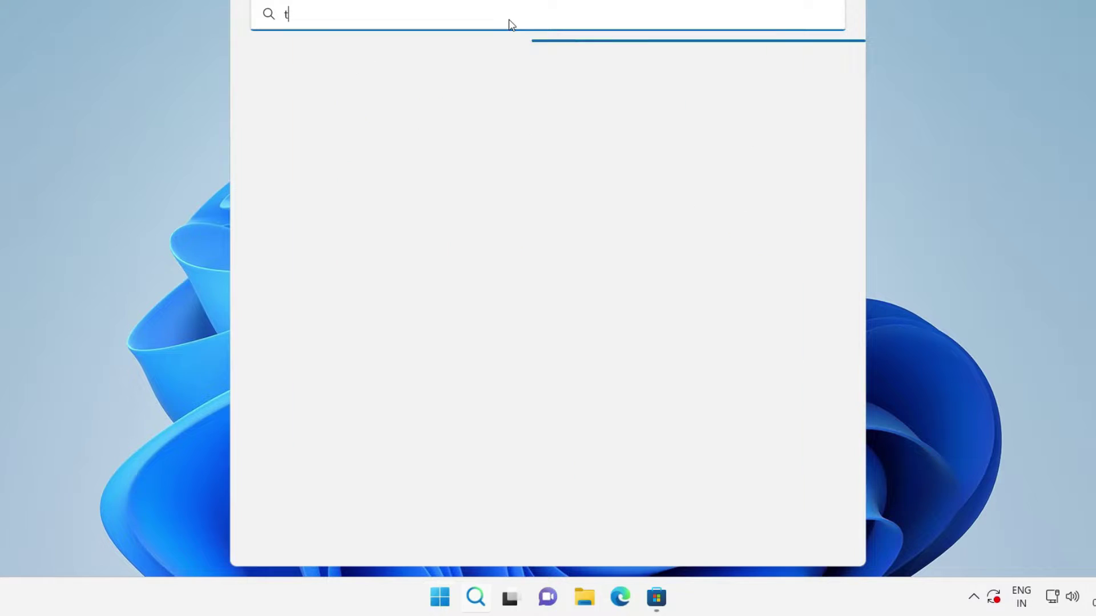
text(erminal)
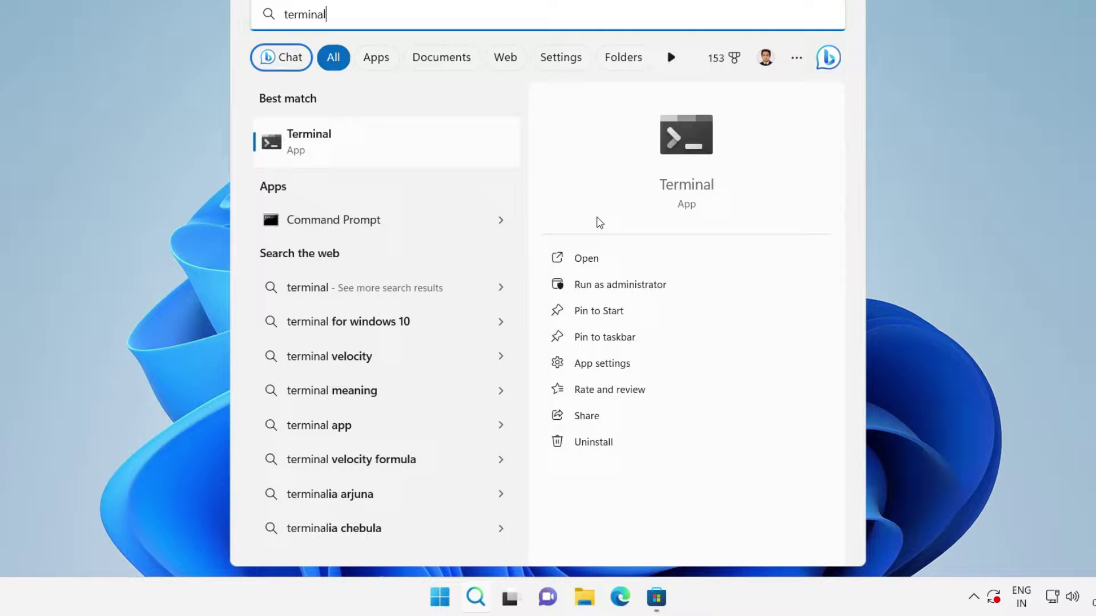
click(959, 292)
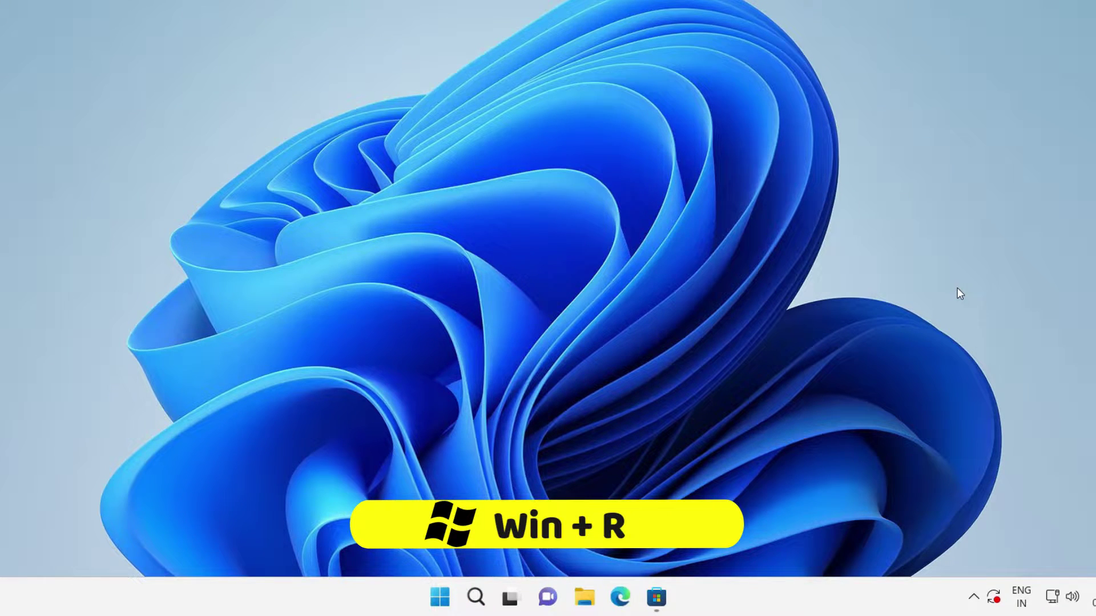
key(super+r)
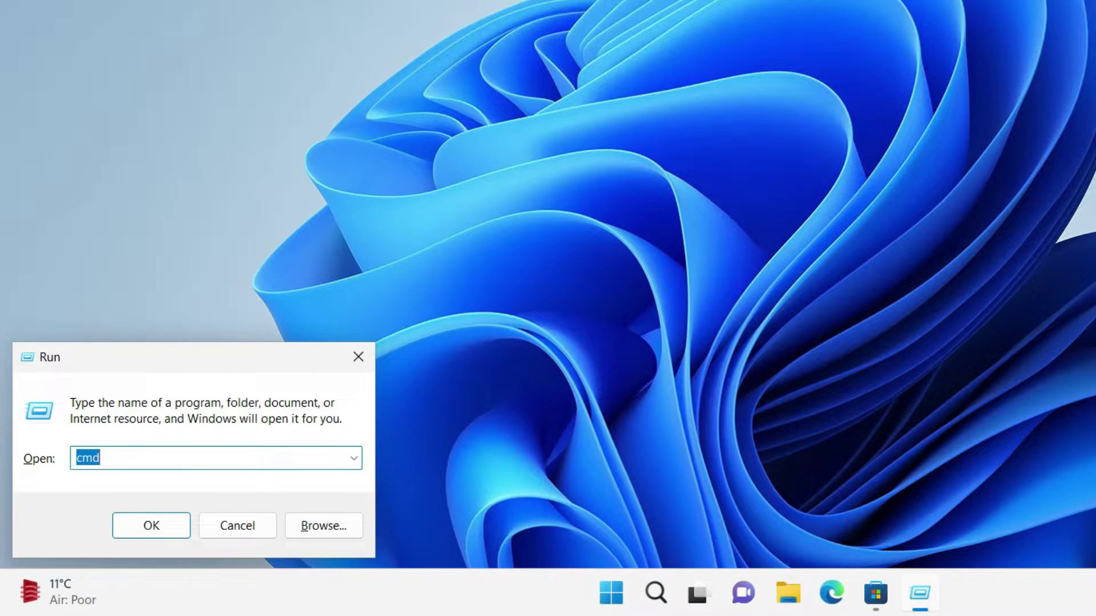
text(wt.exe)
key(Return)
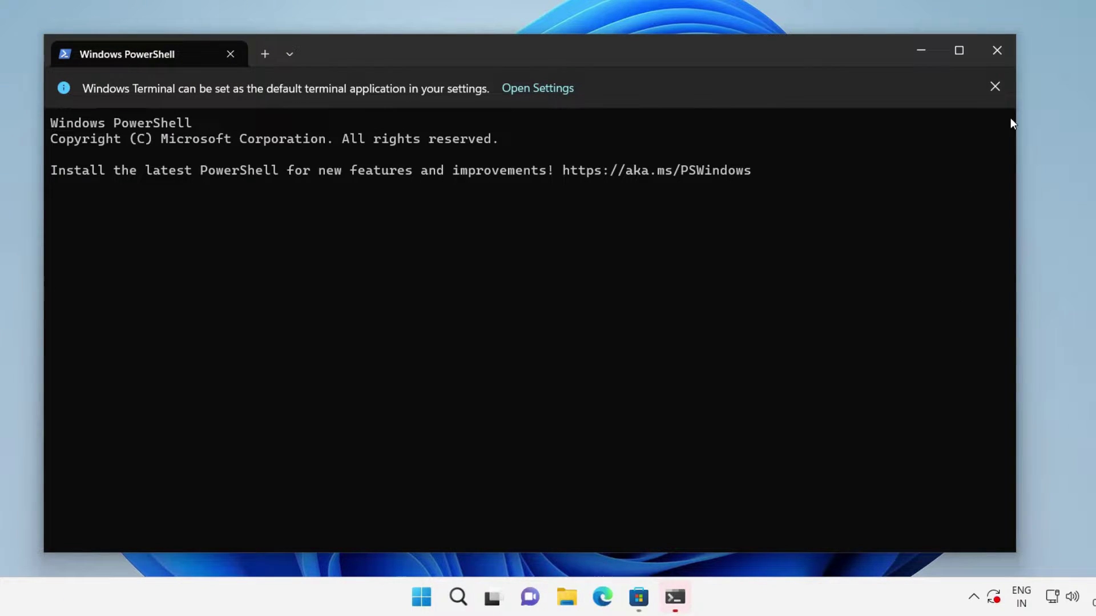
click(1003, 51)
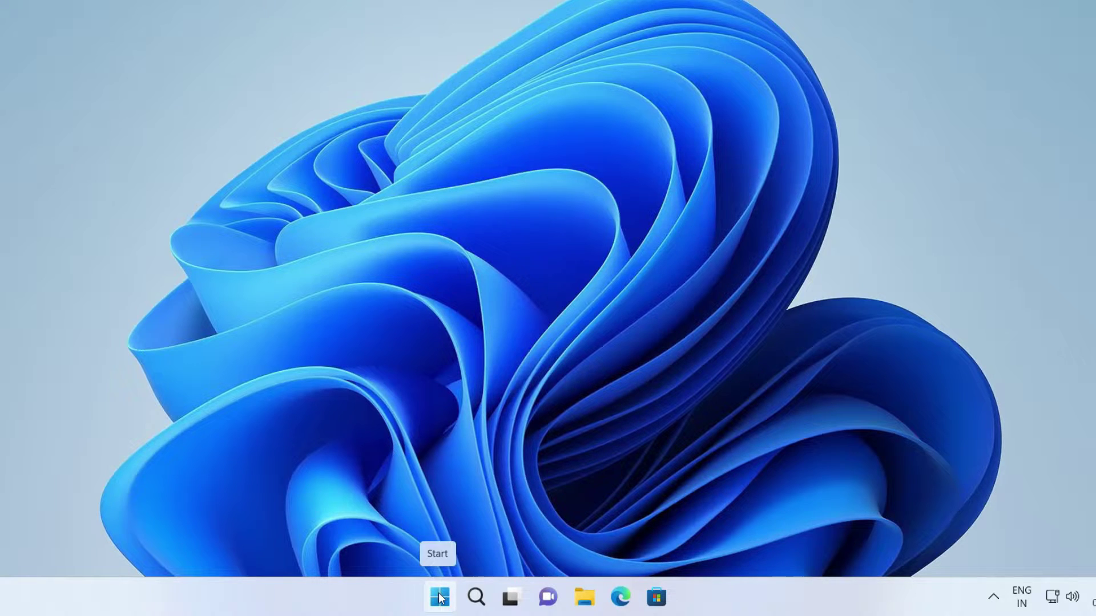
Step: Launch wt.exe from Command Prompt, then close Terminal and the prompt
click(439, 597)
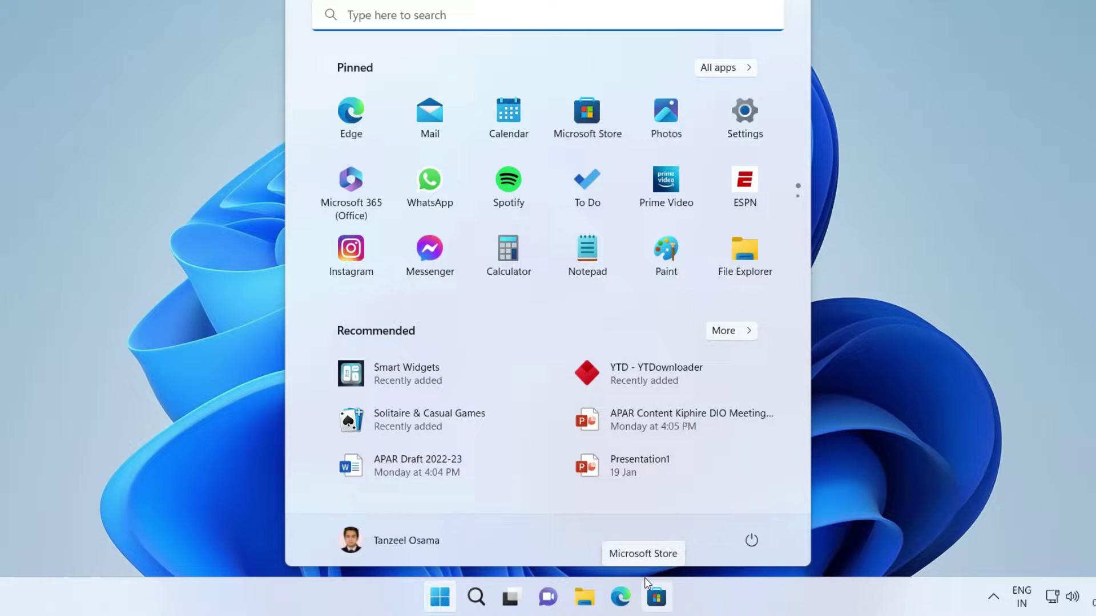
text(cmd)
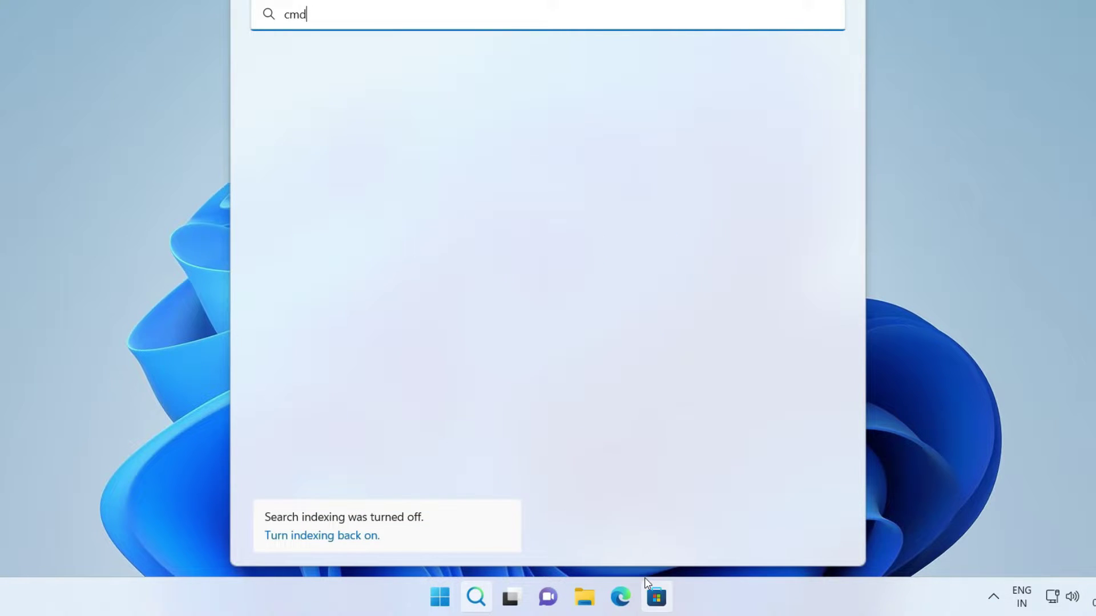
click(369, 158)
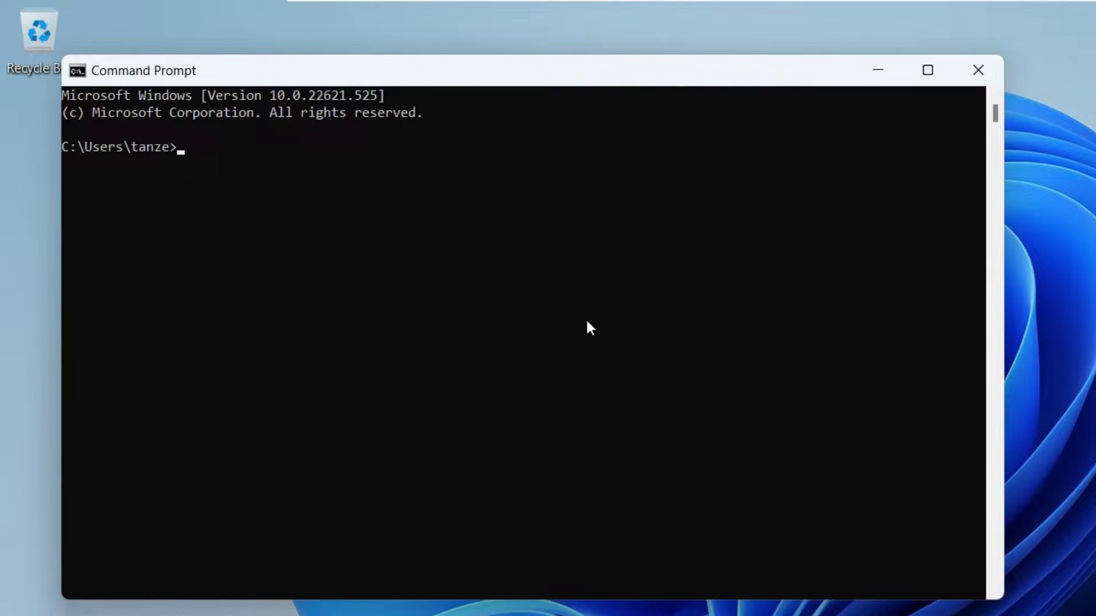
text(wt.exe)
key(Return)
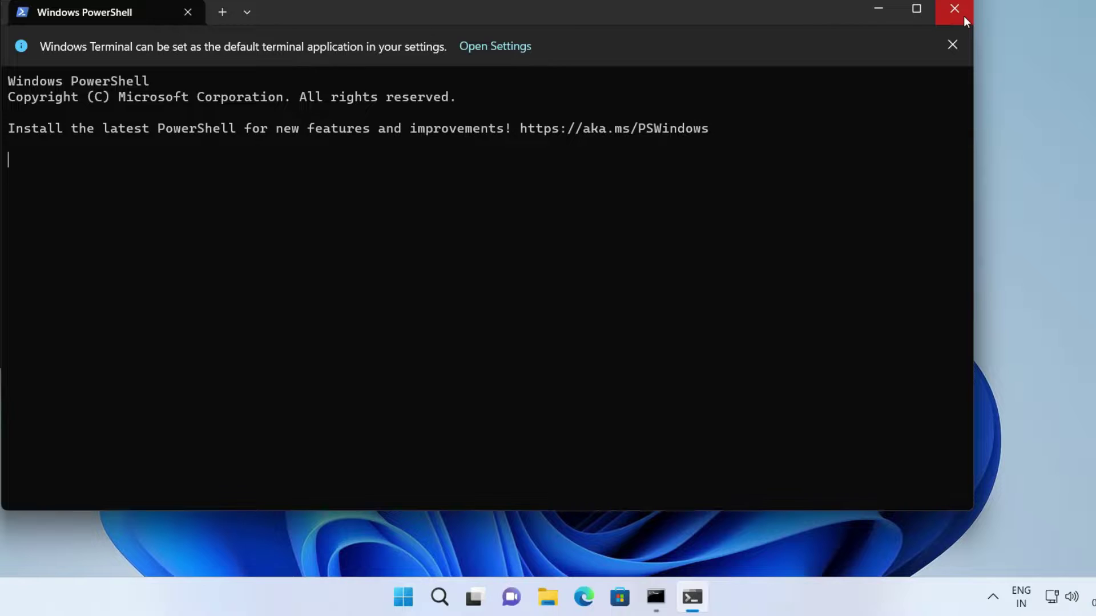
click(953, 6)
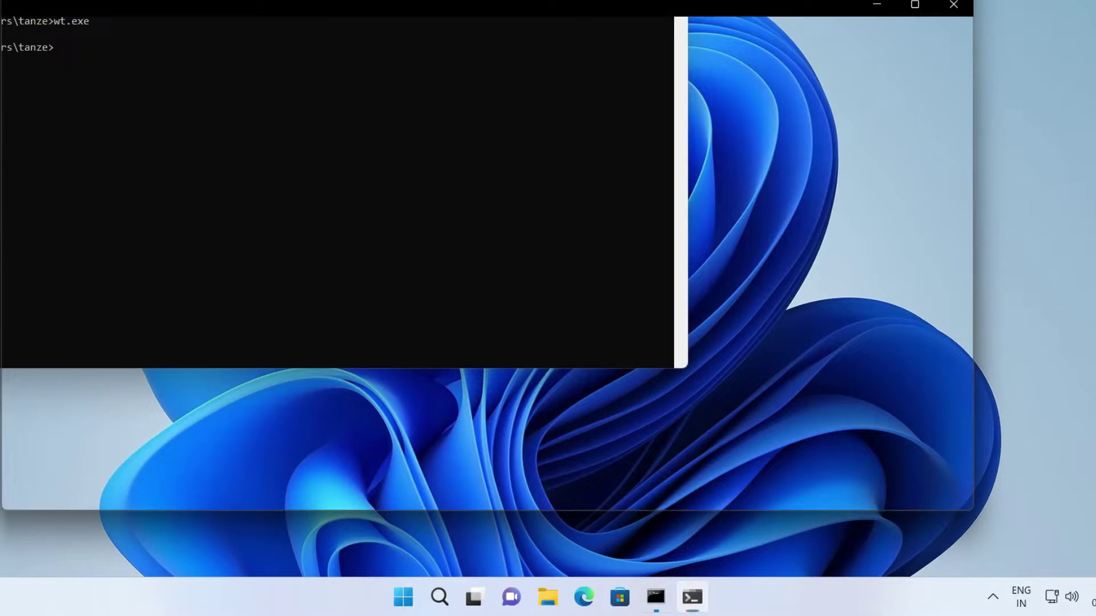
key(alt+F4)
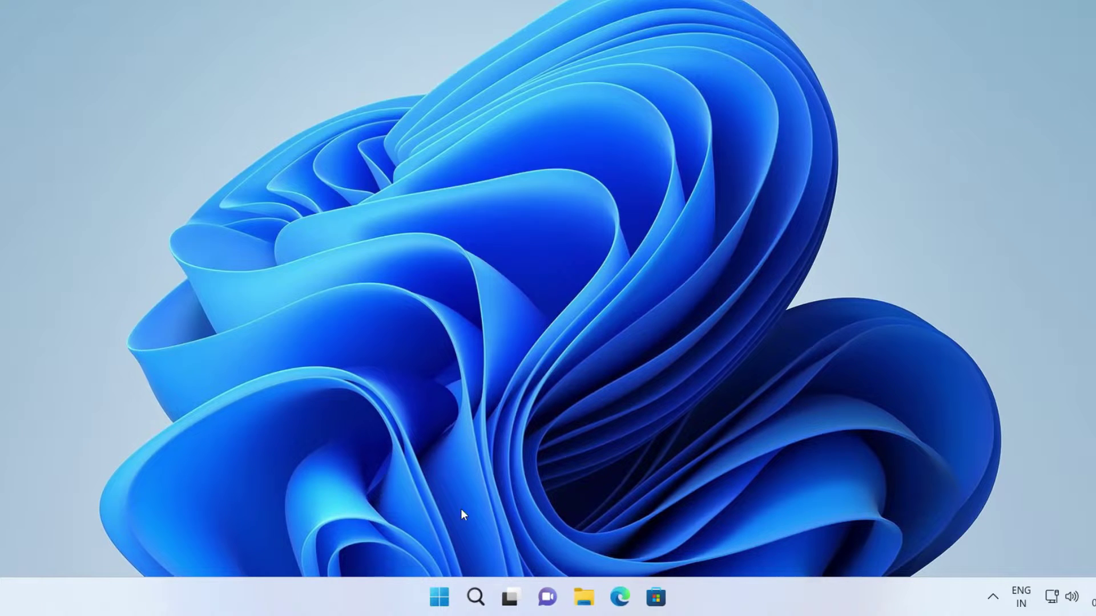
Step: Launch wt.exe from Windows PowerShell, then close Terminal and PowerShell
click(441, 602)
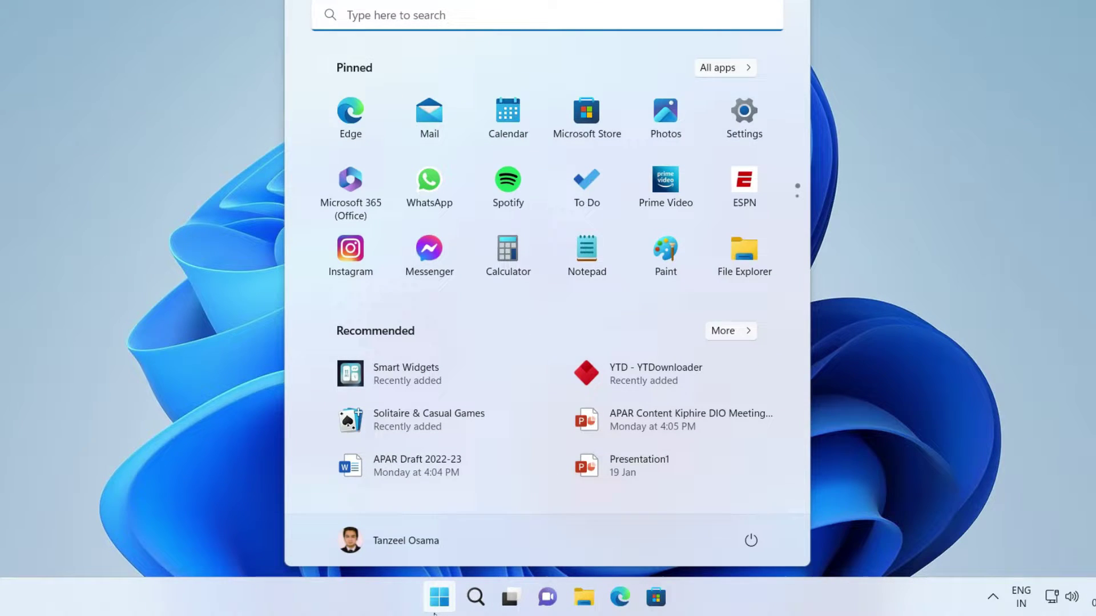
text(po)
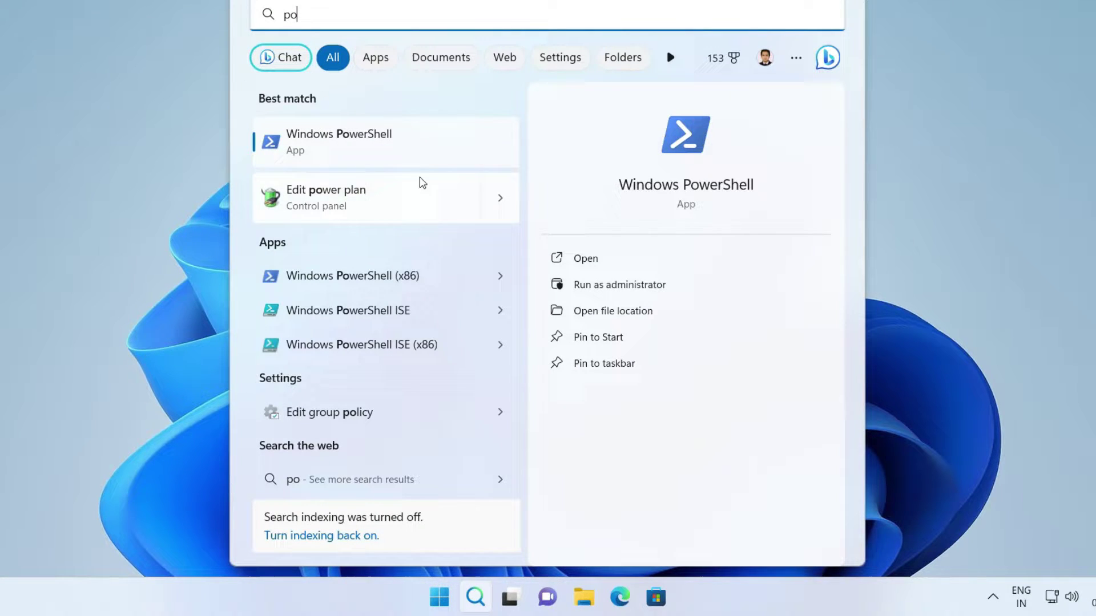
click(339, 142)
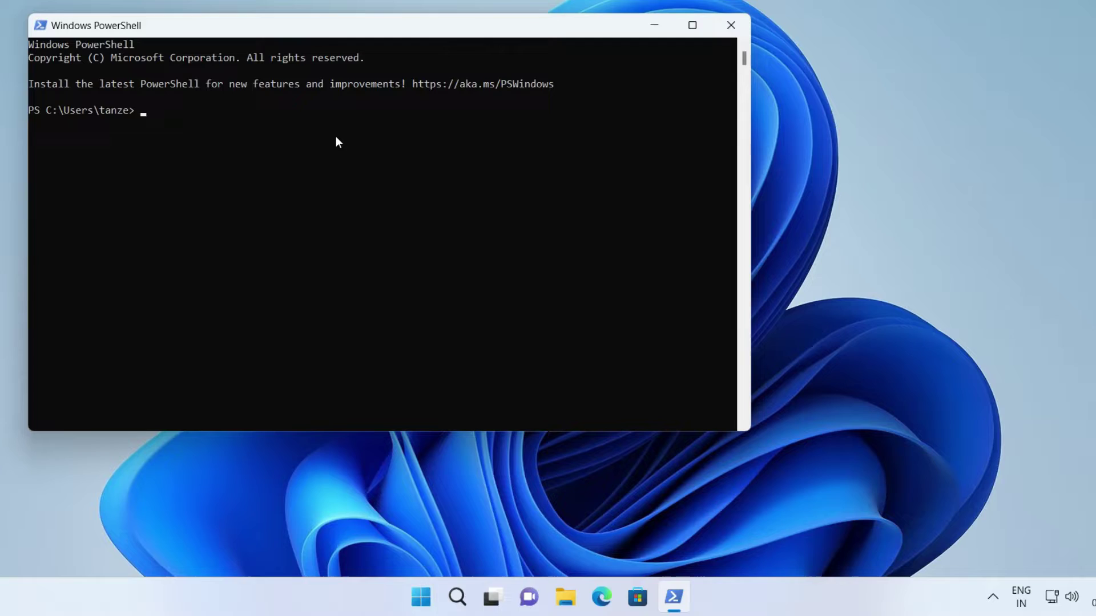
text(wt.)
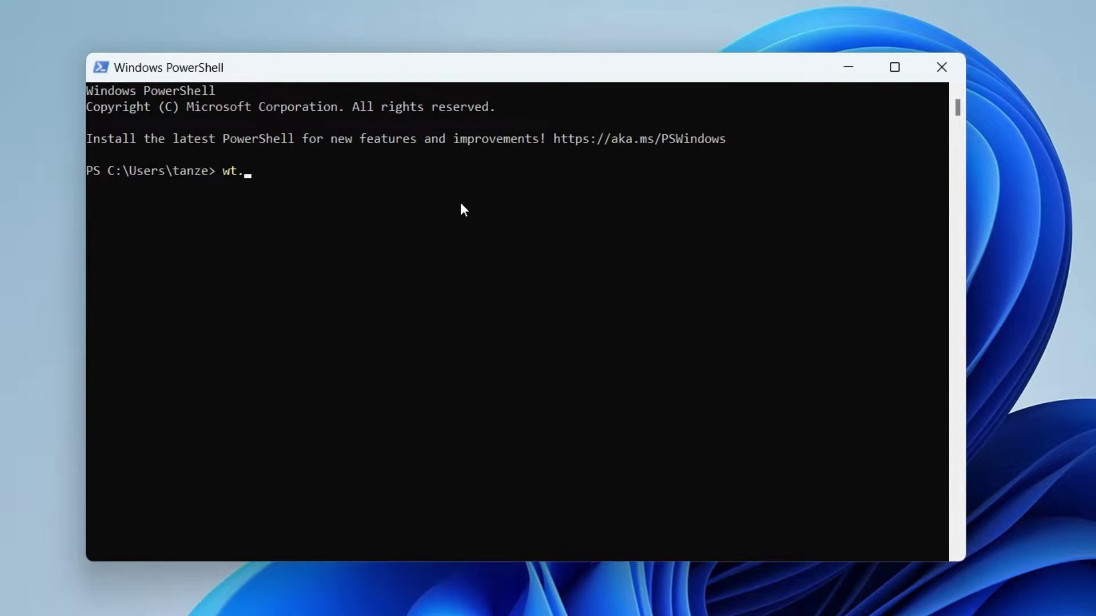
text(exe)
key(Return)
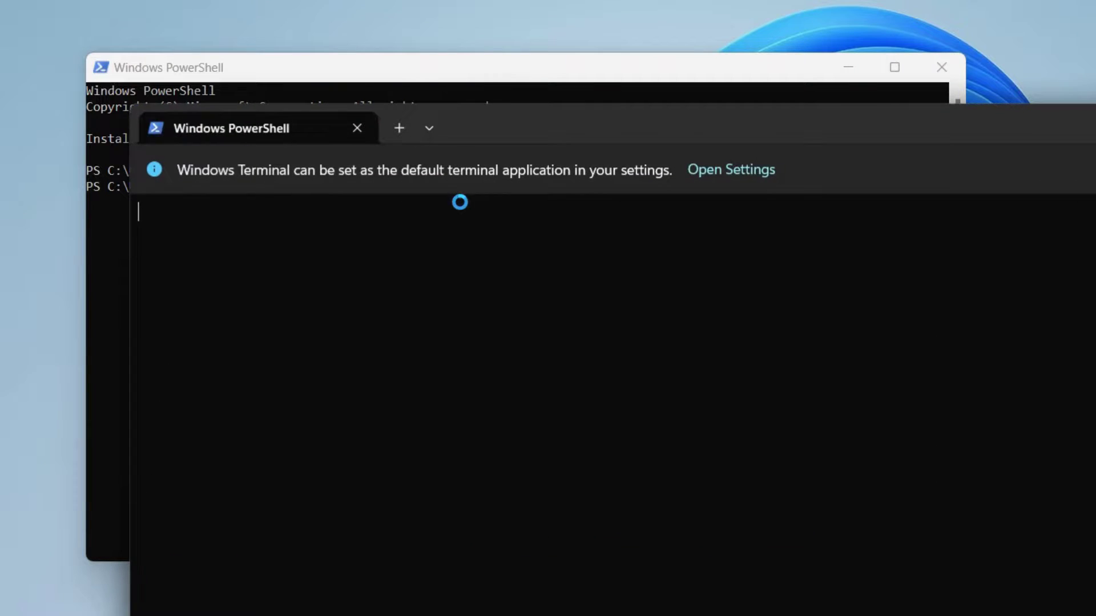
key(alt+F4)
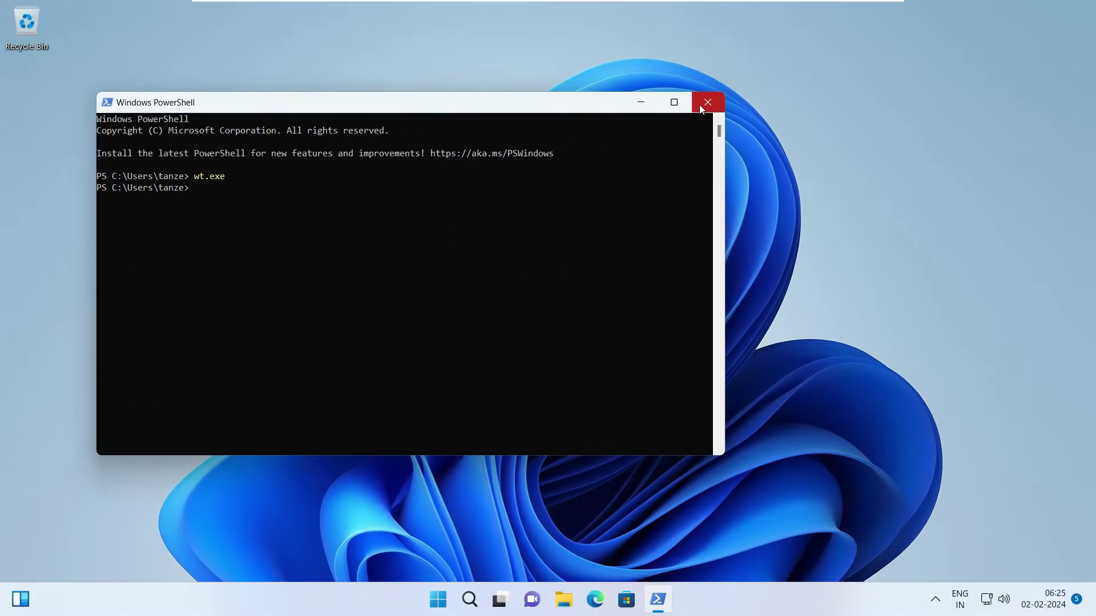
click(941, 67)
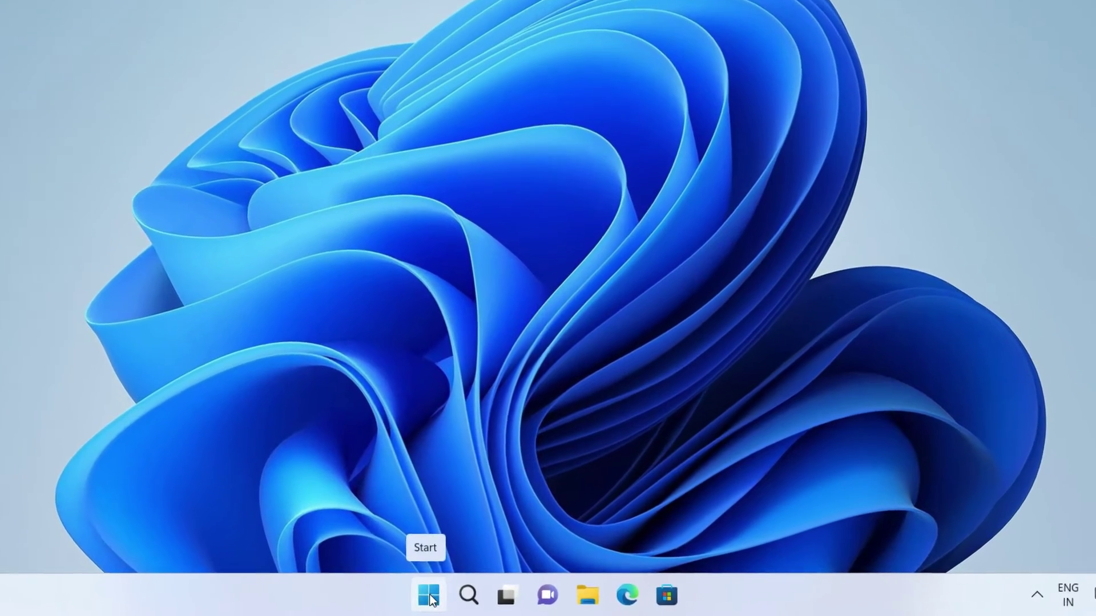
Step: Turn off the Terminal wt.exe alias under Apps > Advanced app settings > App execution aliases
right_click(454, 600)
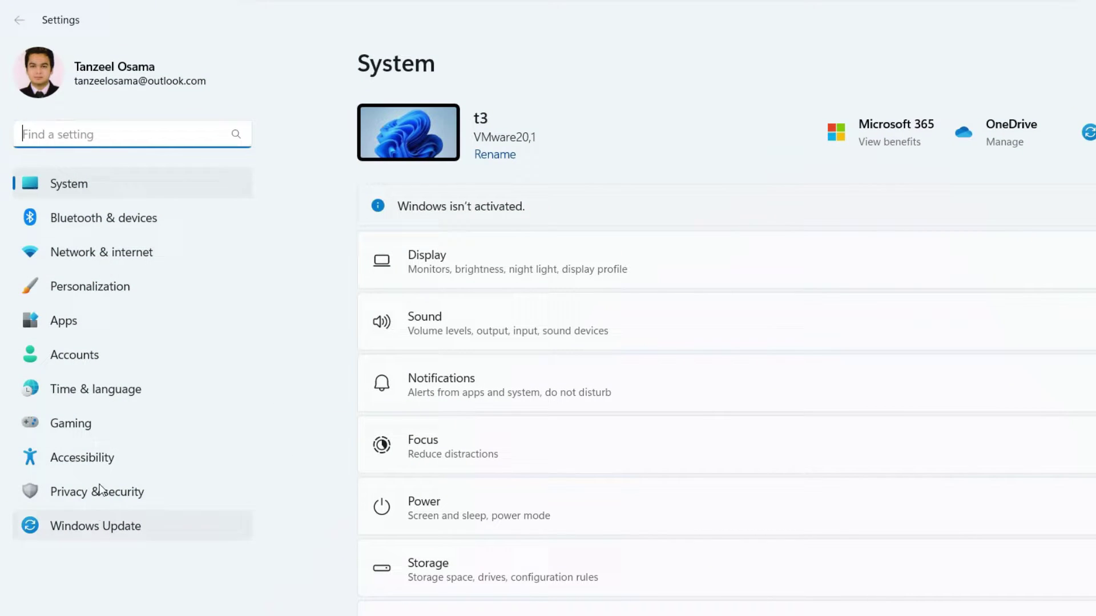
click(66, 323)
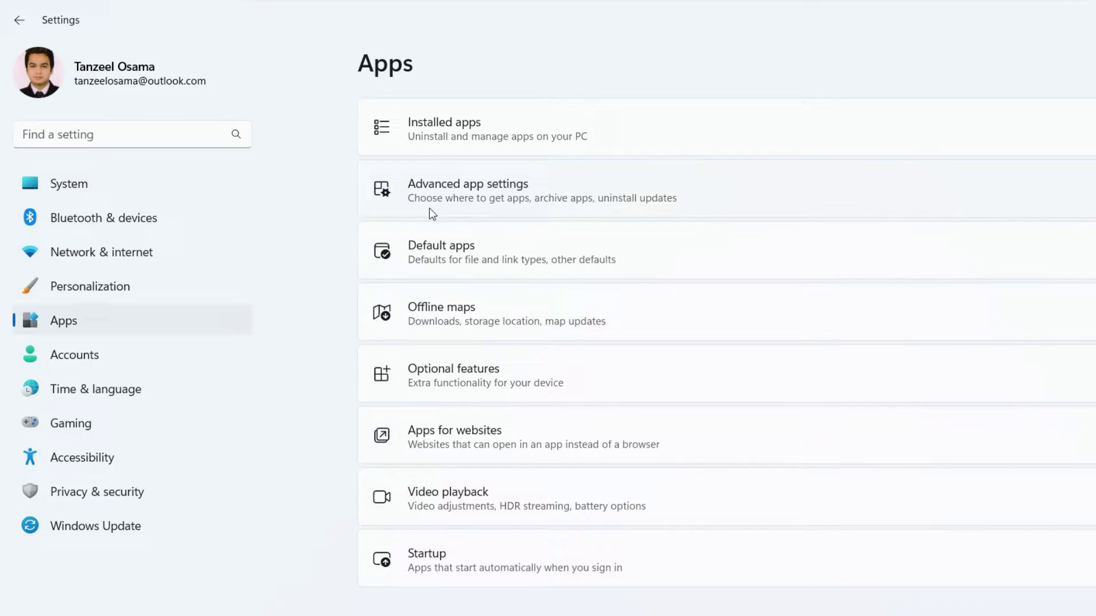
click(590, 194)
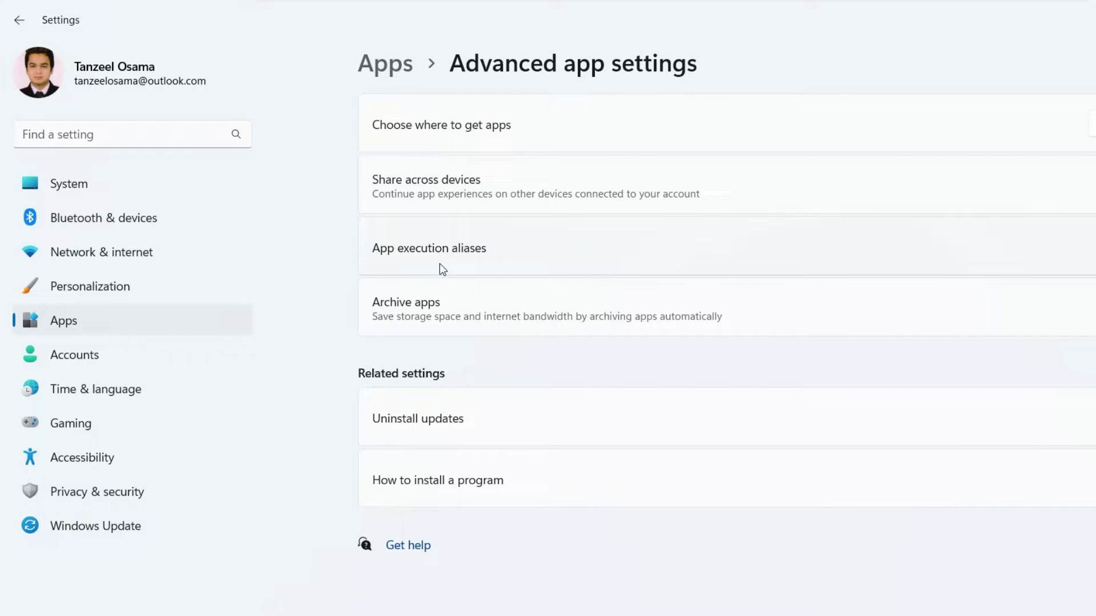
click(486, 258)
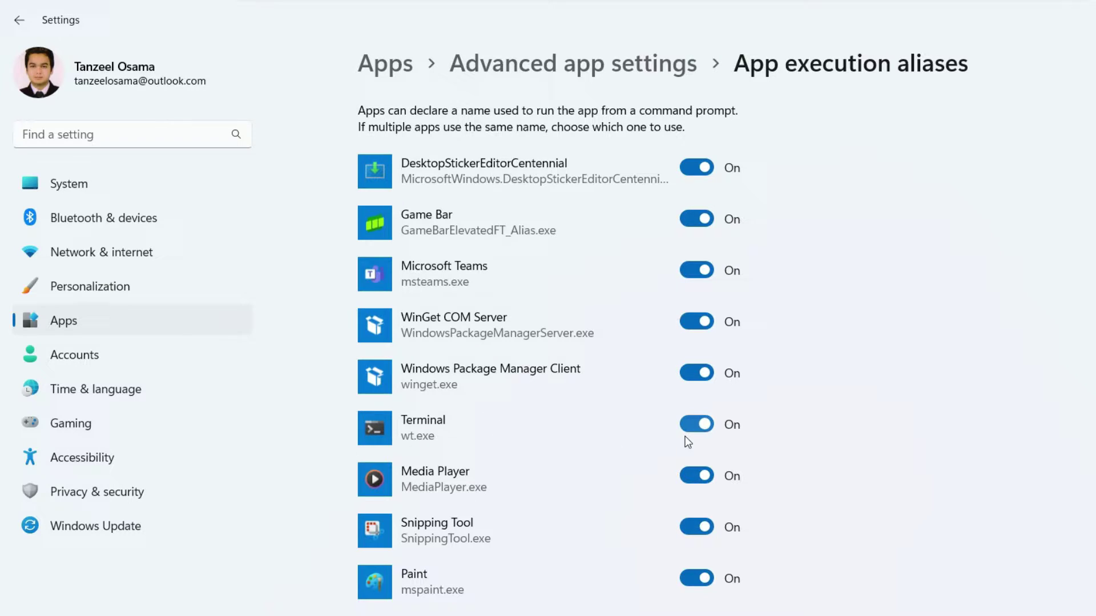
click(707, 424)
Step: Open Terminal's Advanced options from Installed apps and scroll down to its Reset section
click(87, 324)
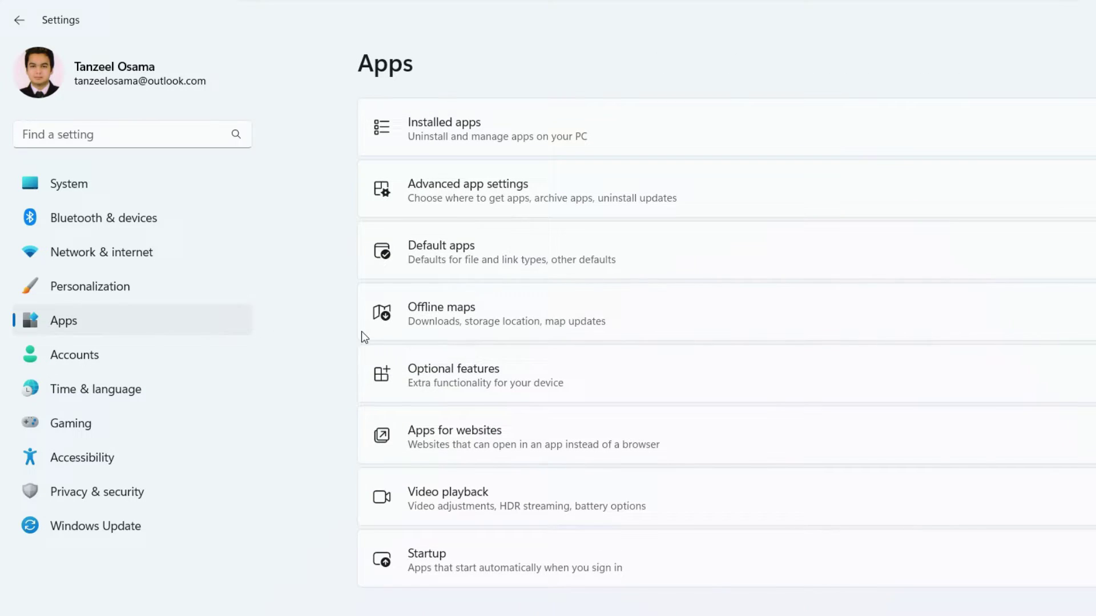
click(479, 136)
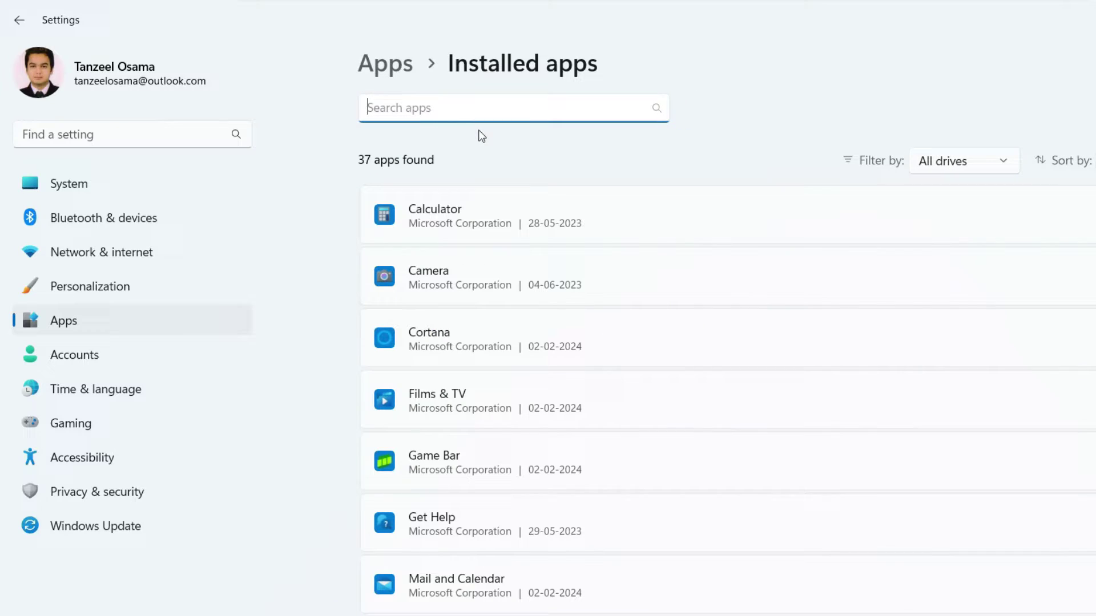
scroll(659, 467, down, 6)
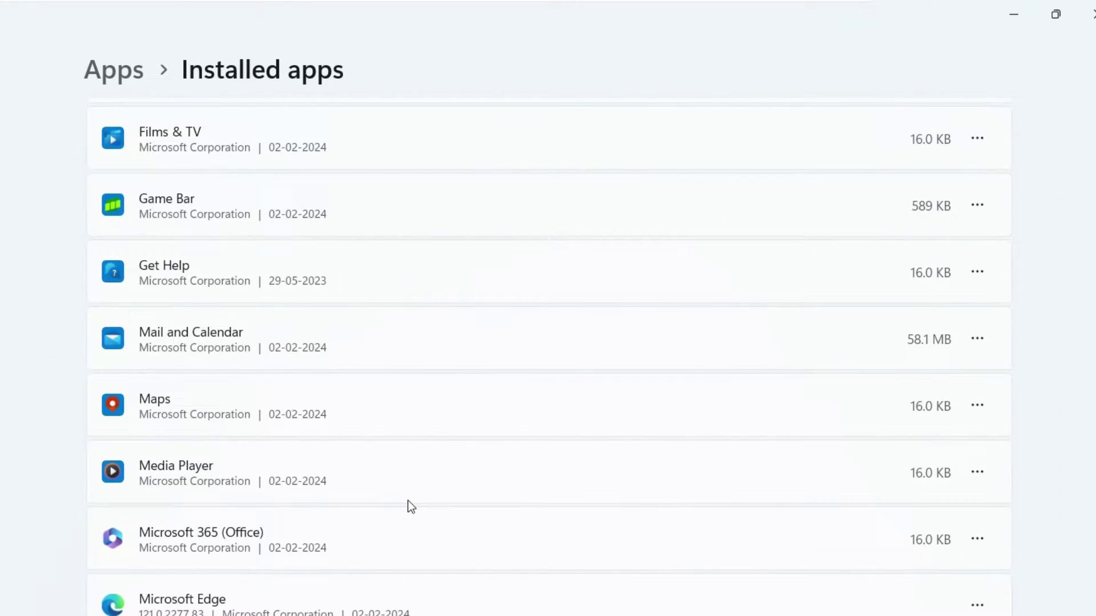
scroll(411, 507, down, 5)
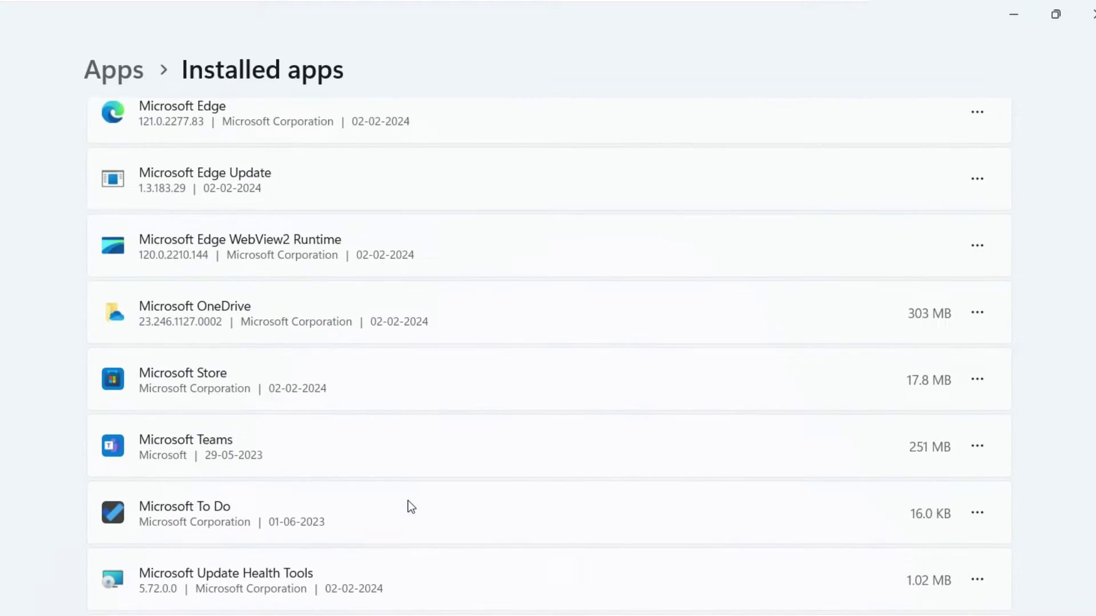
scroll(411, 507, down, 16)
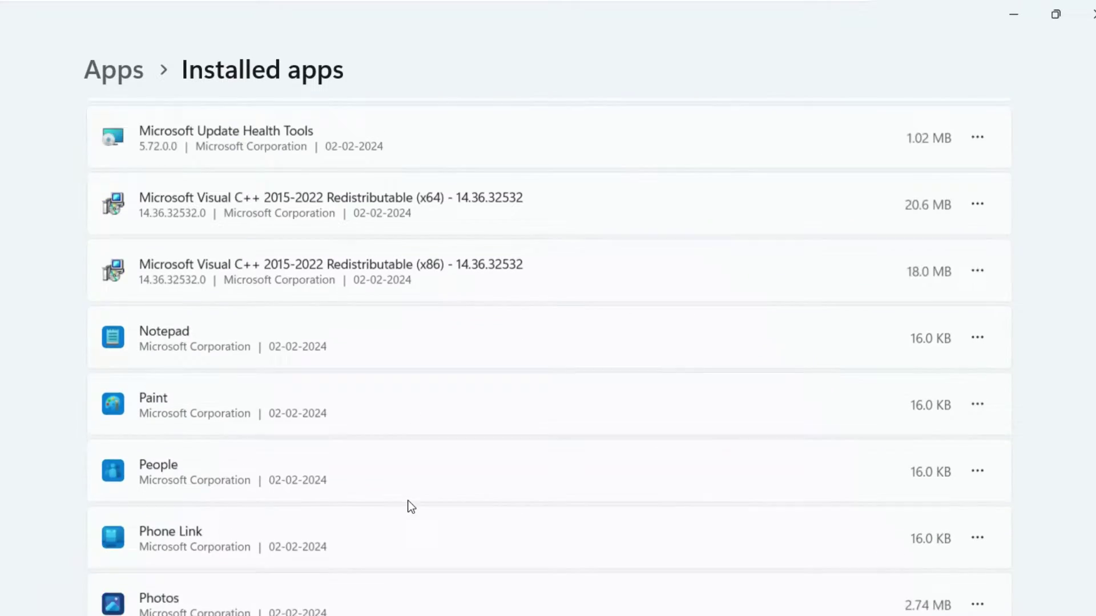
scroll(411, 506, down, 2)
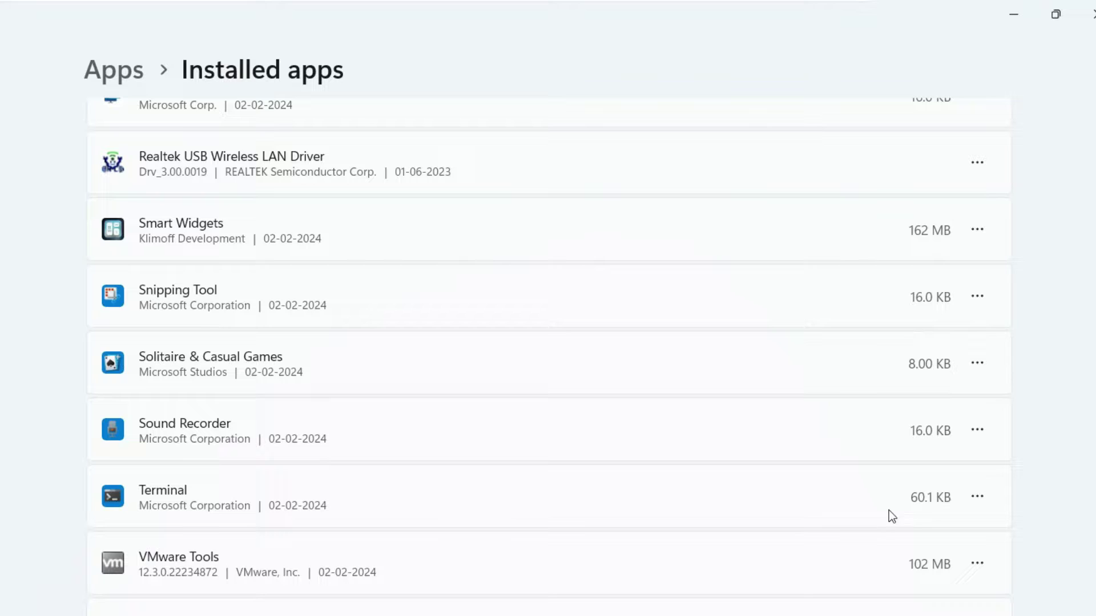
click(980, 506)
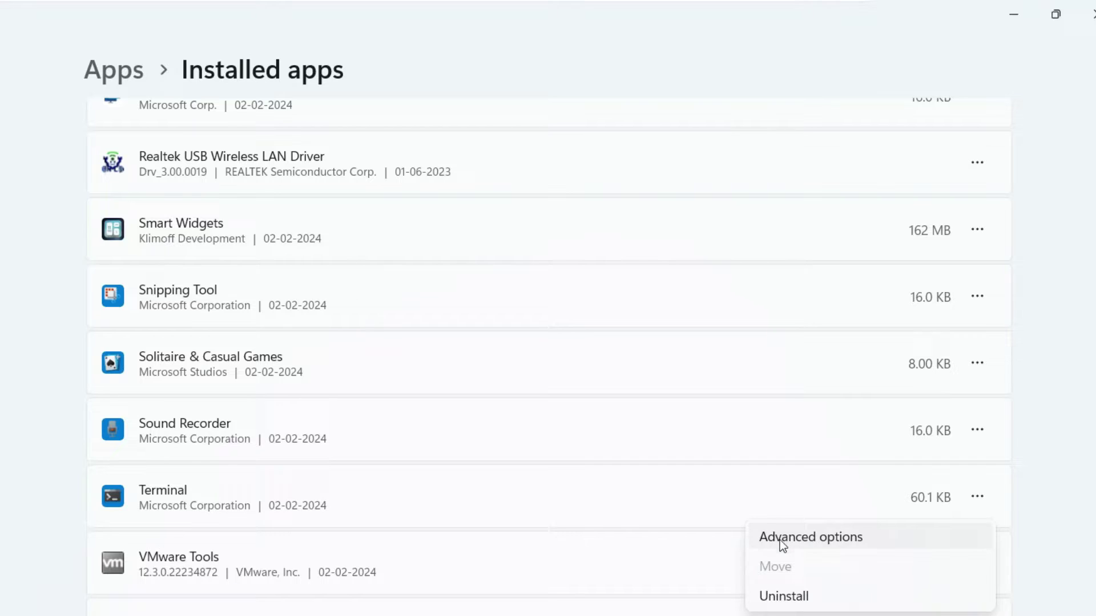
click(824, 539)
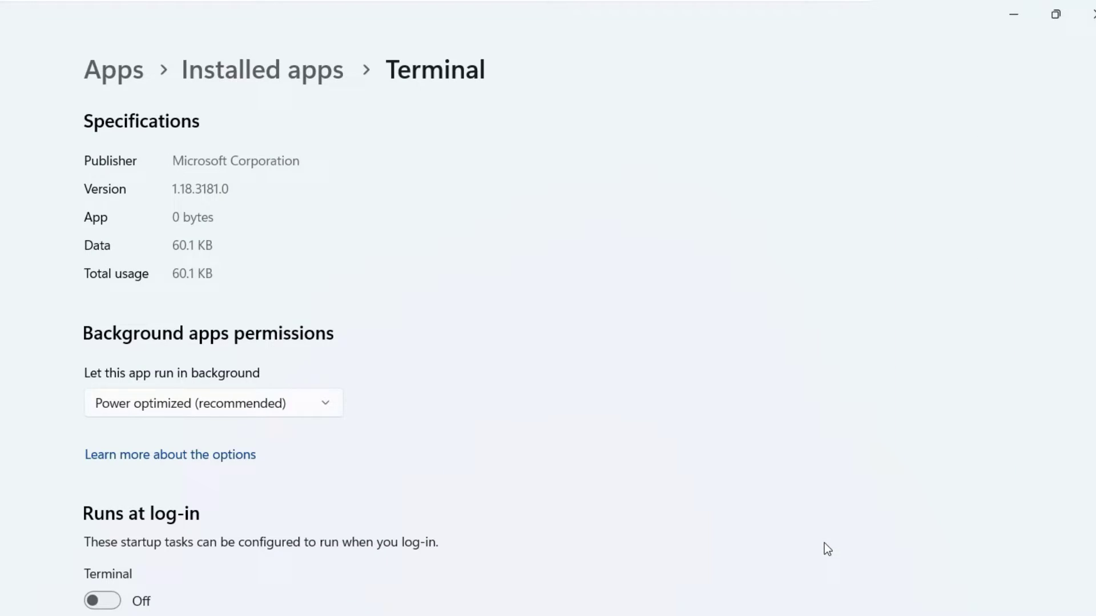
scroll(242, 463, down, 5)
scroll(242, 464, down, 7)
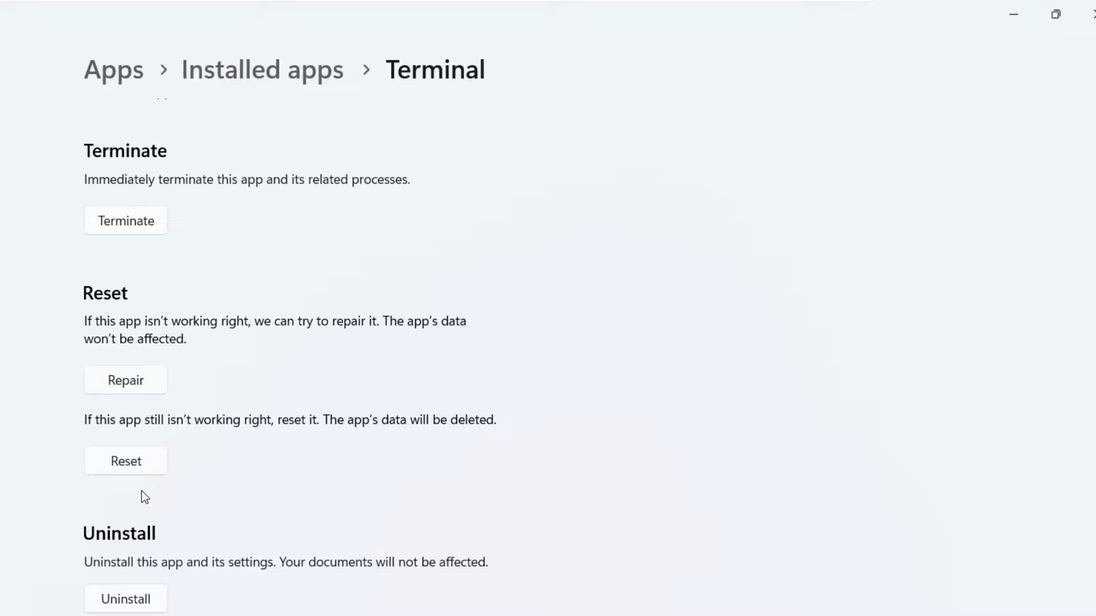
Step: Repair the Terminal app, then reset it and confirm deleting its data
click(133, 393)
click(121, 470)
click(212, 415)
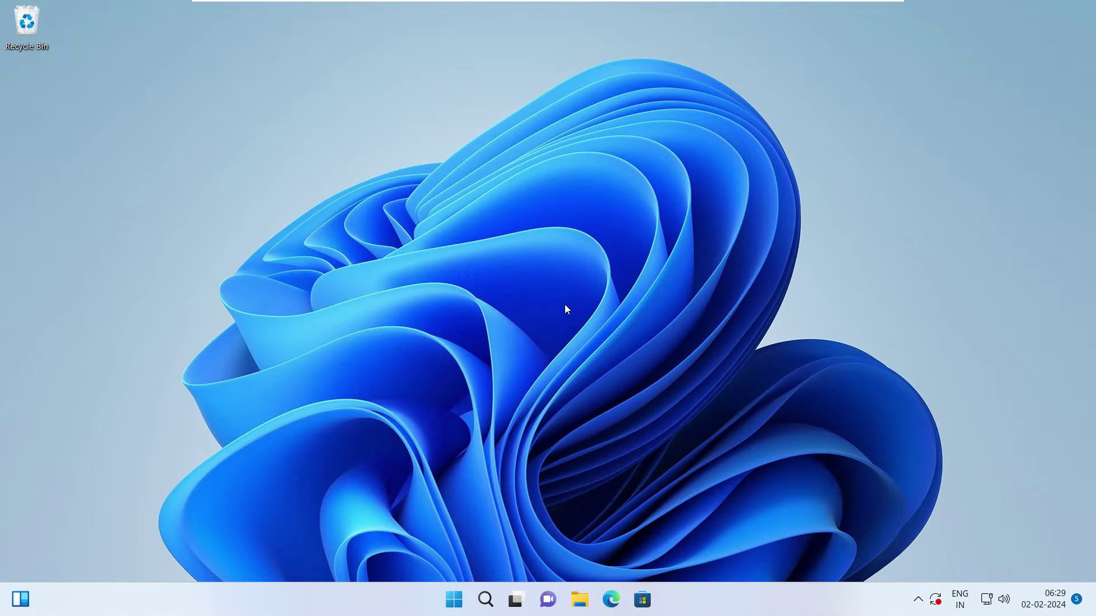
Step: Open Command Prompt as administrator and run sfc /scannow
click(451, 601)
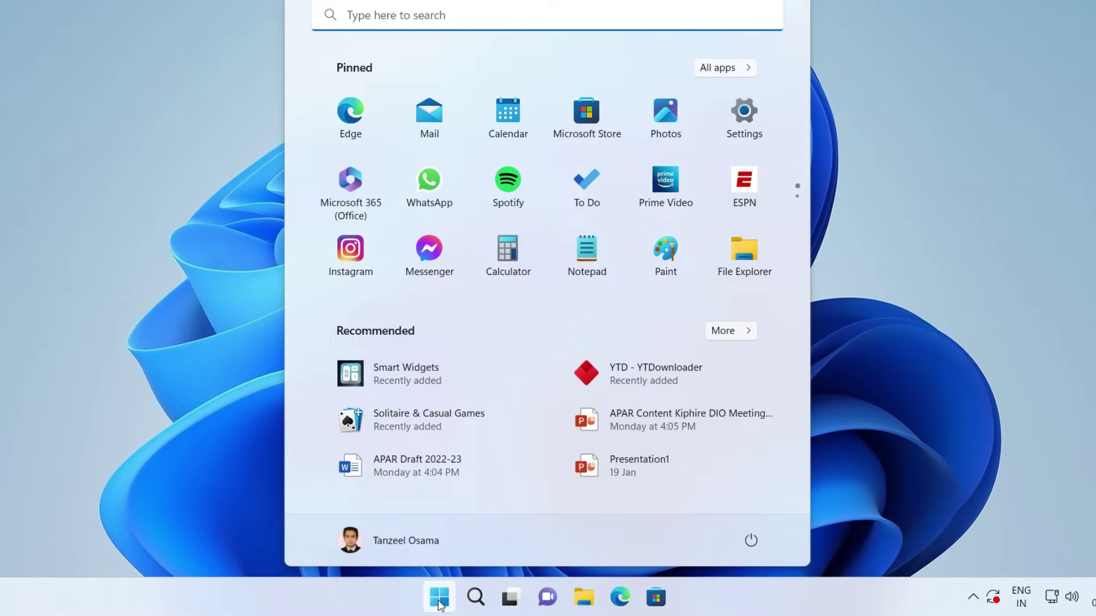
text(cmd)
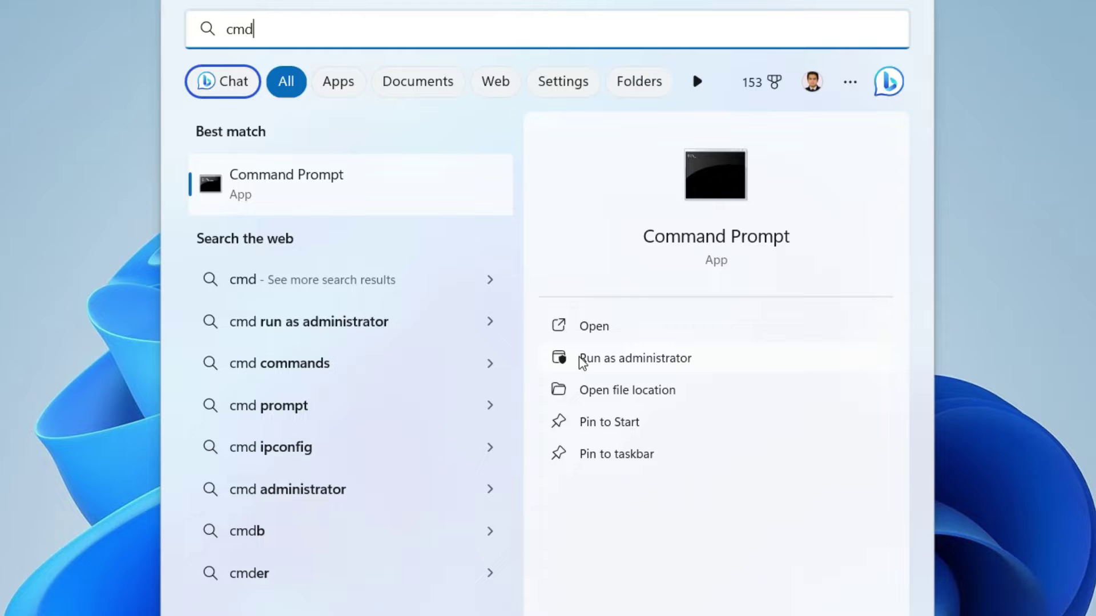
click(662, 360)
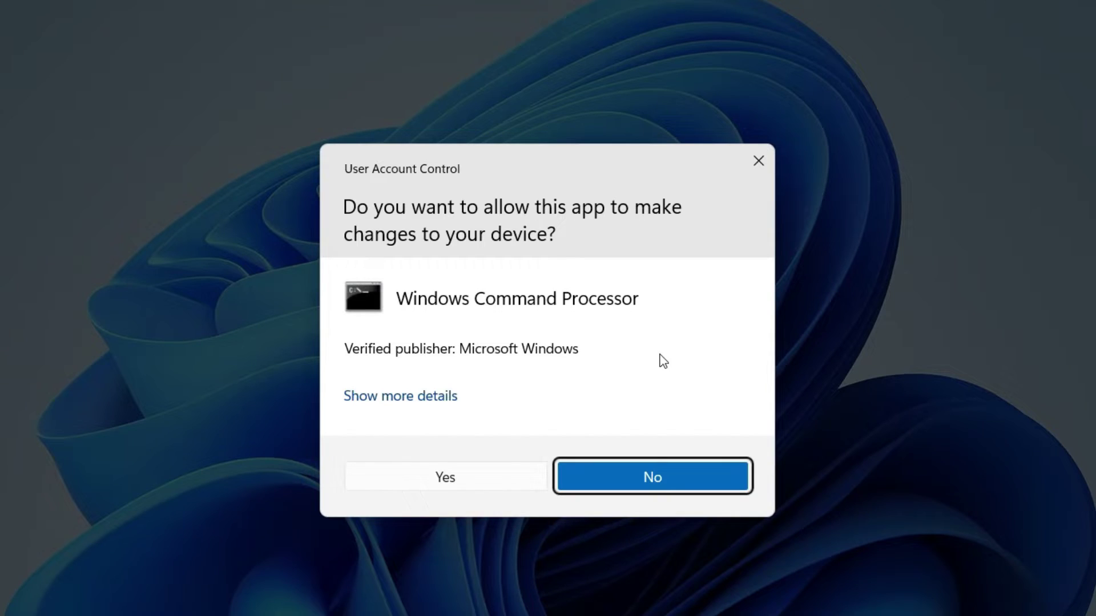
click(462, 492)
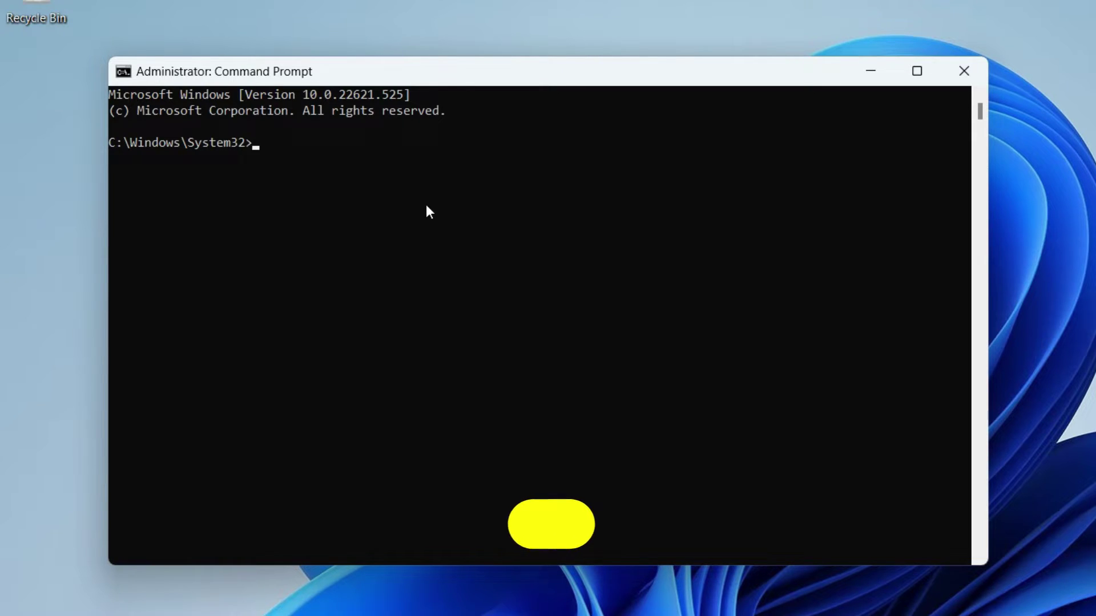
text(sfc)
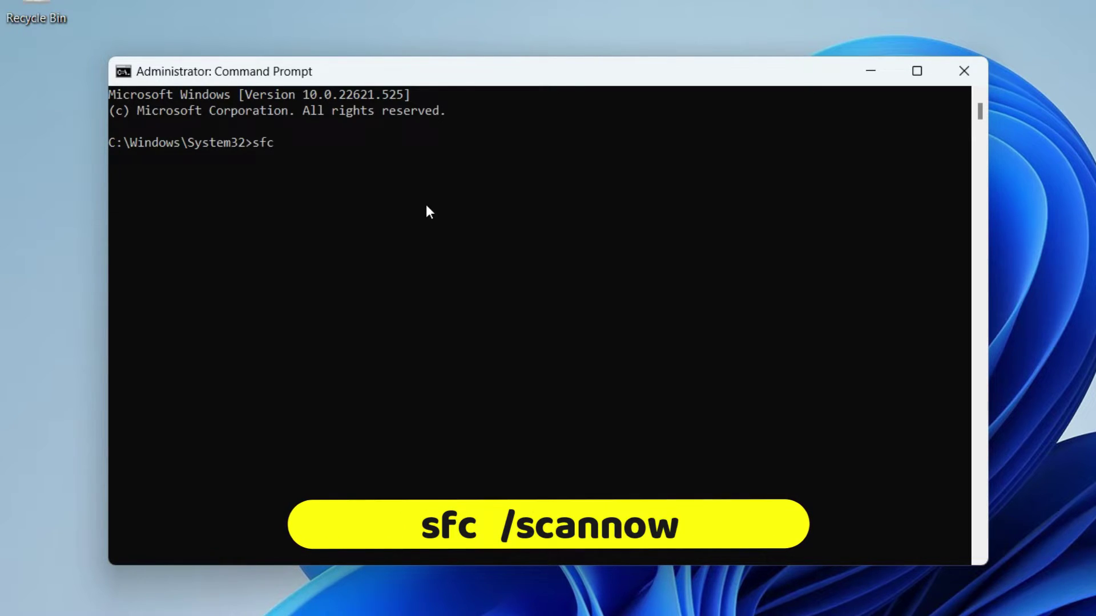
text( /)
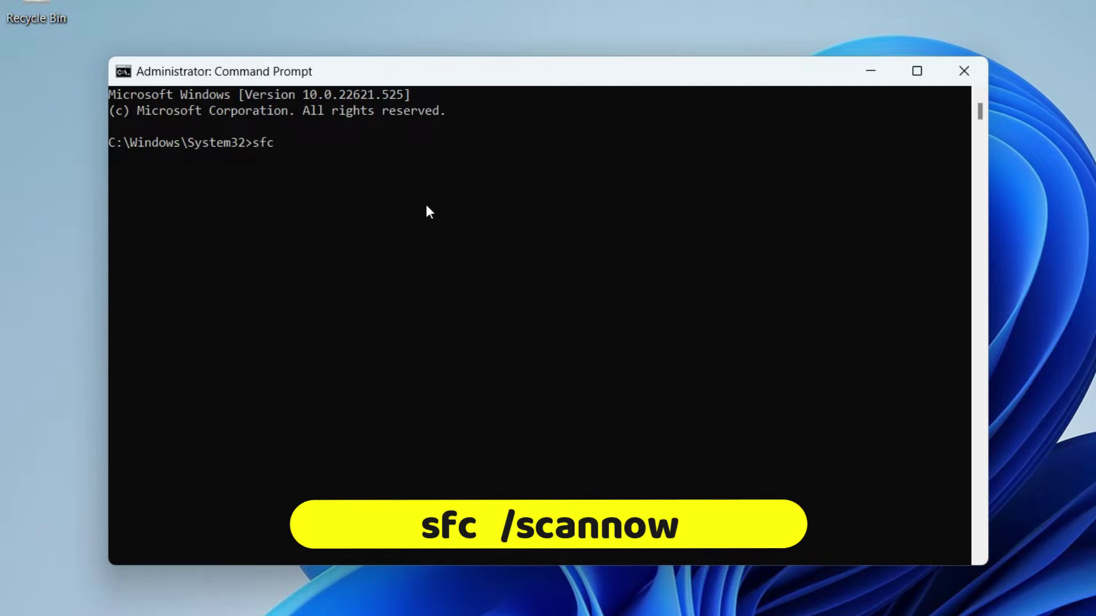
text(s)
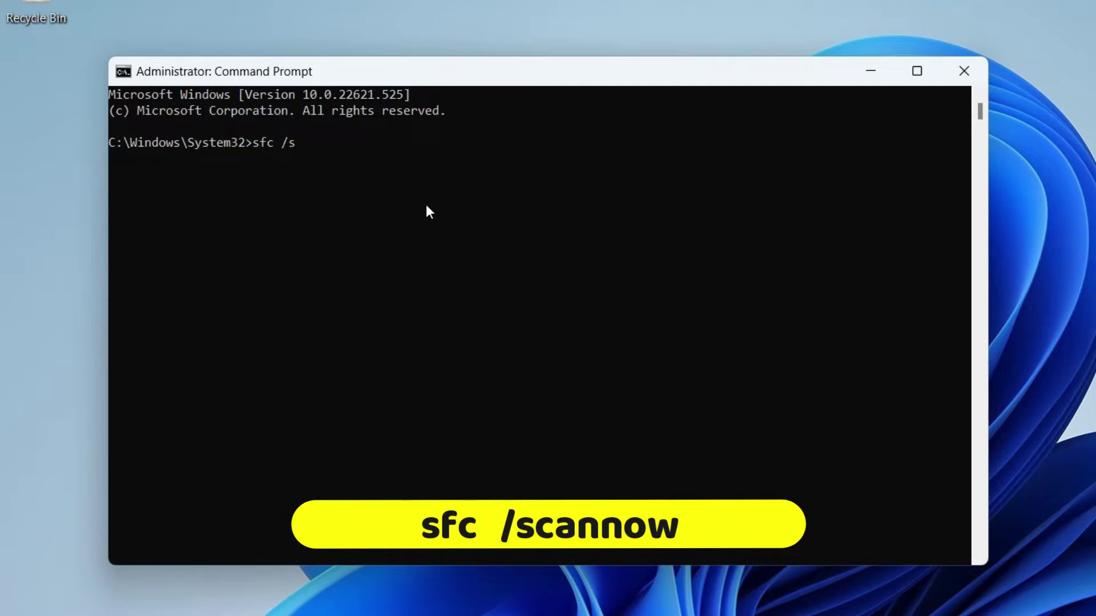
text(cannow)
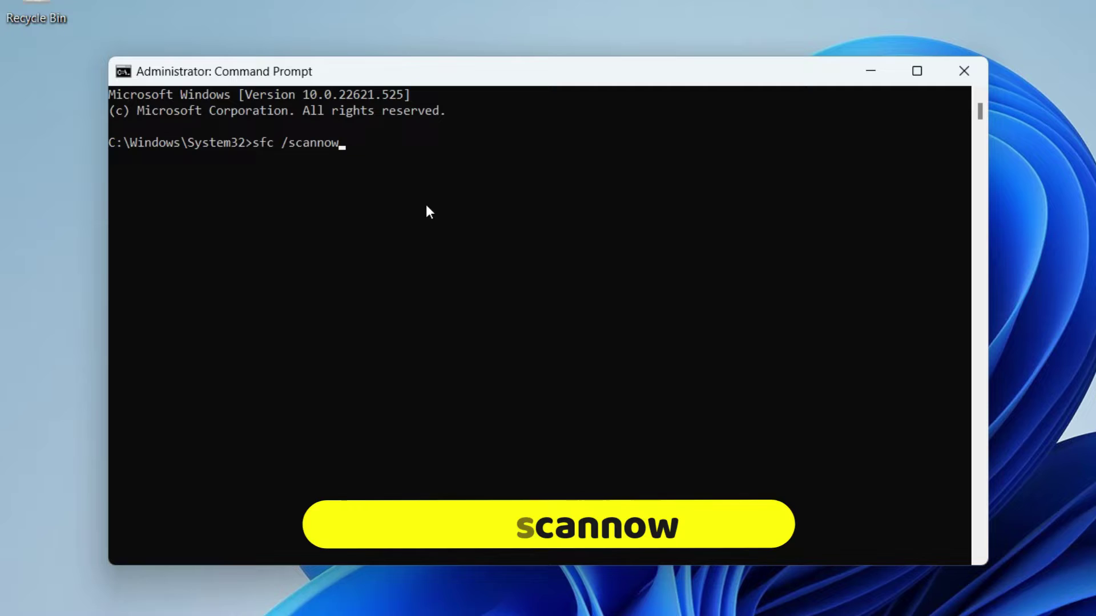
key(Return)
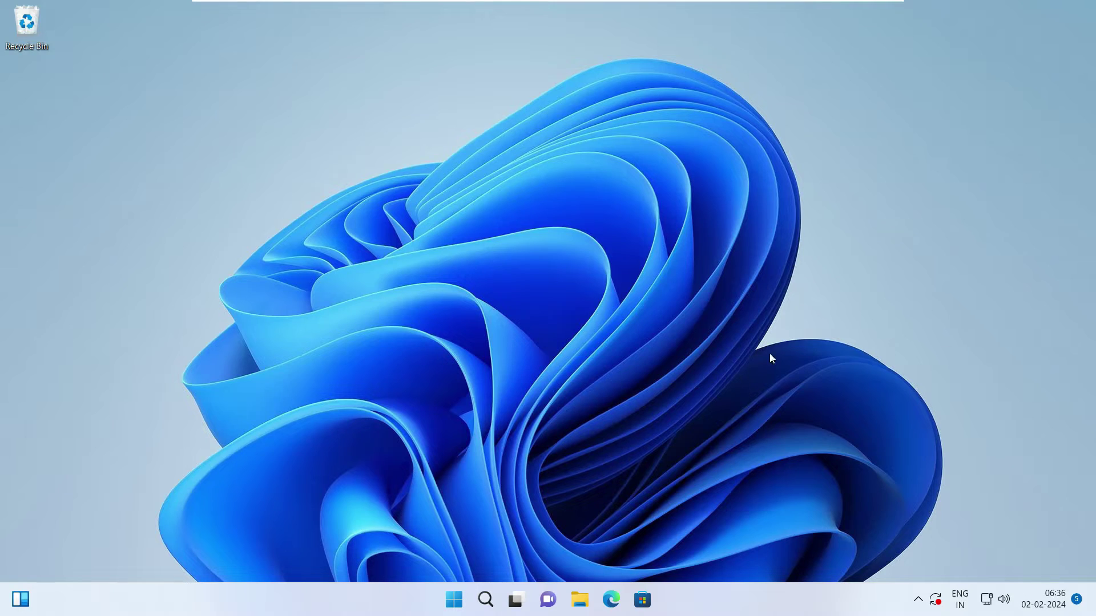
Step: Search cmd in Start and run Command Prompt as administrator, accepting the UAC prompt
click(458, 610)
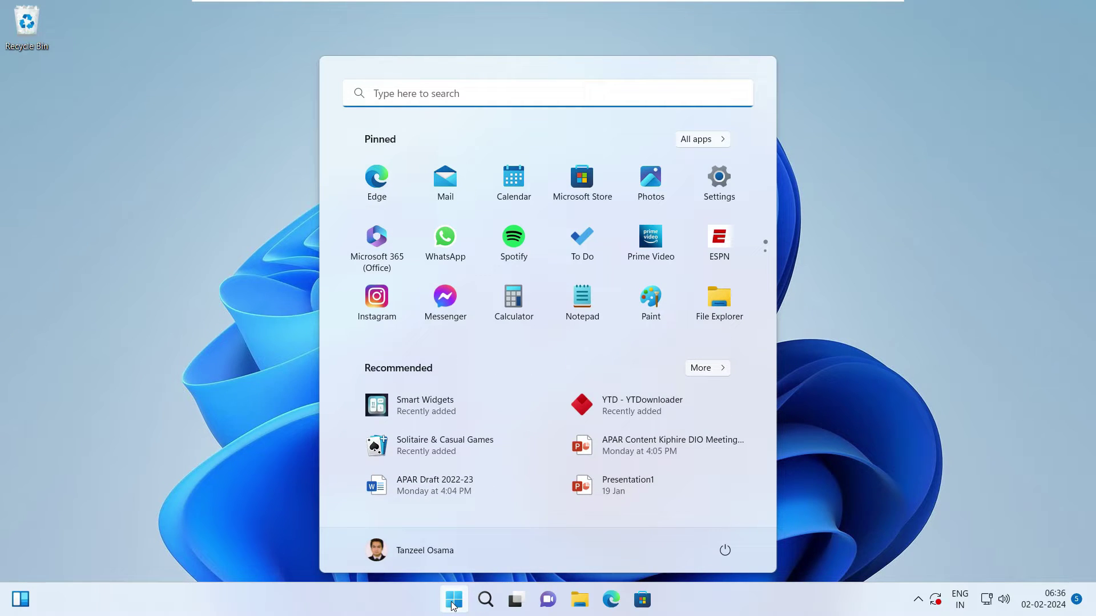
text(cmd)
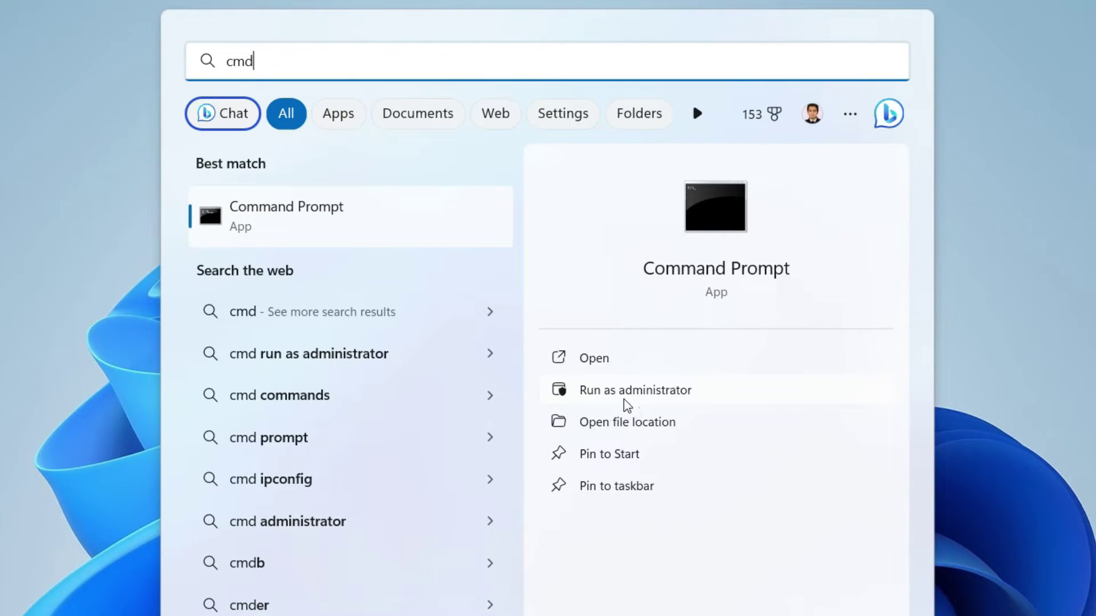
click(698, 393)
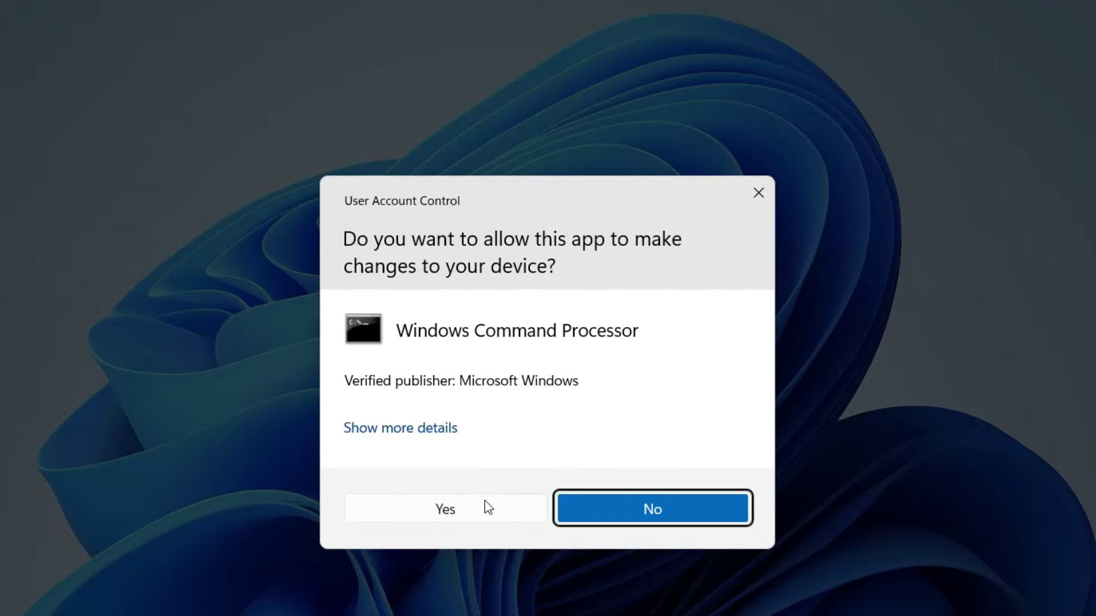
click(472, 523)
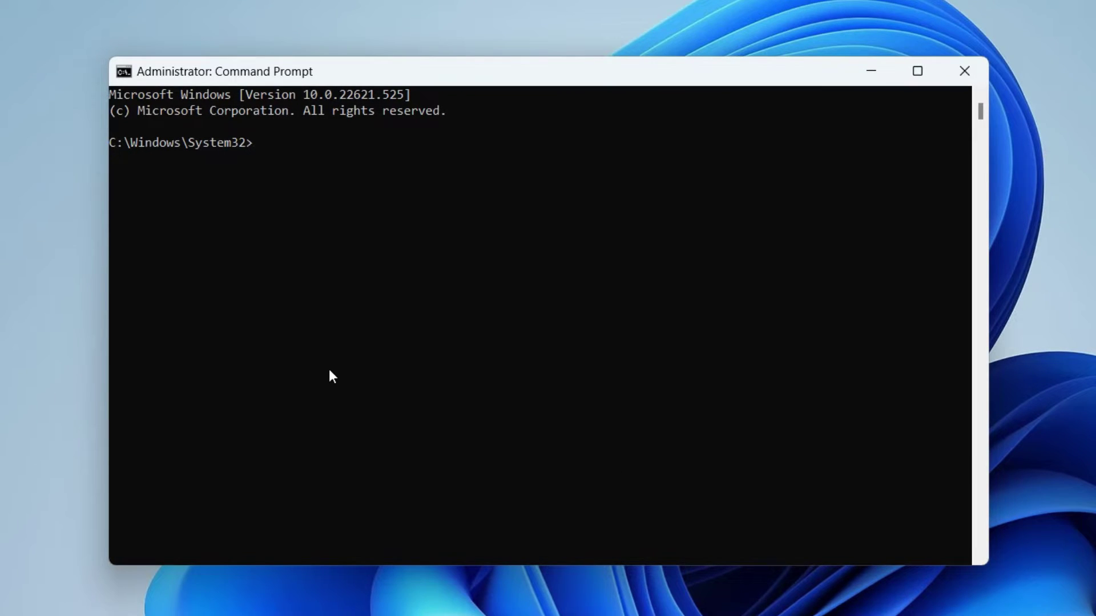
Step: Run dism /online /cleanup-image /checkhealth, then recall the command with the Up arrow
text(d)
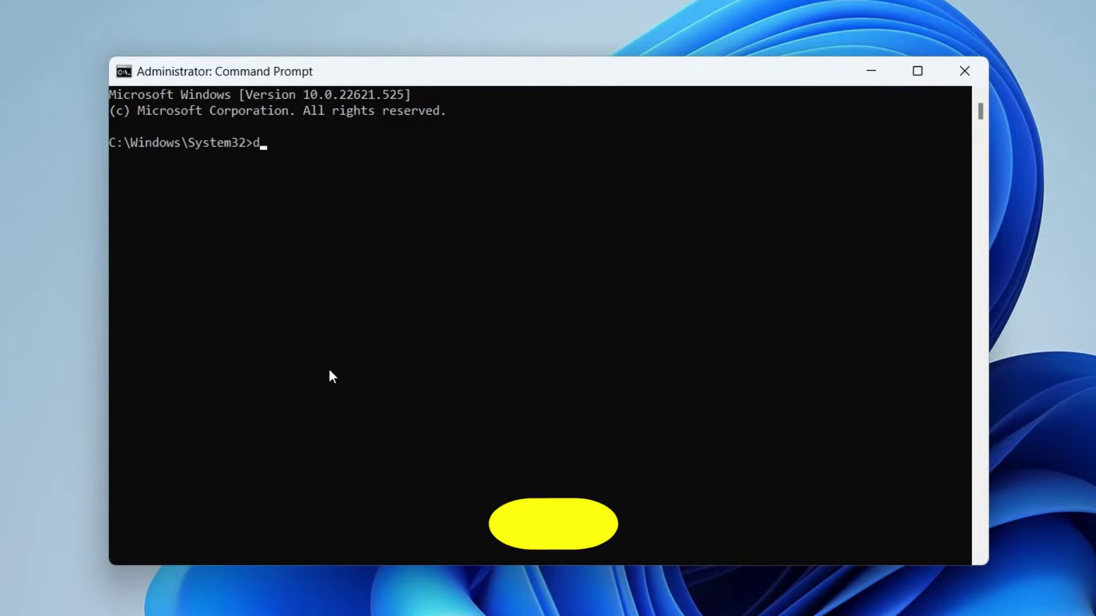
text(ism /o)
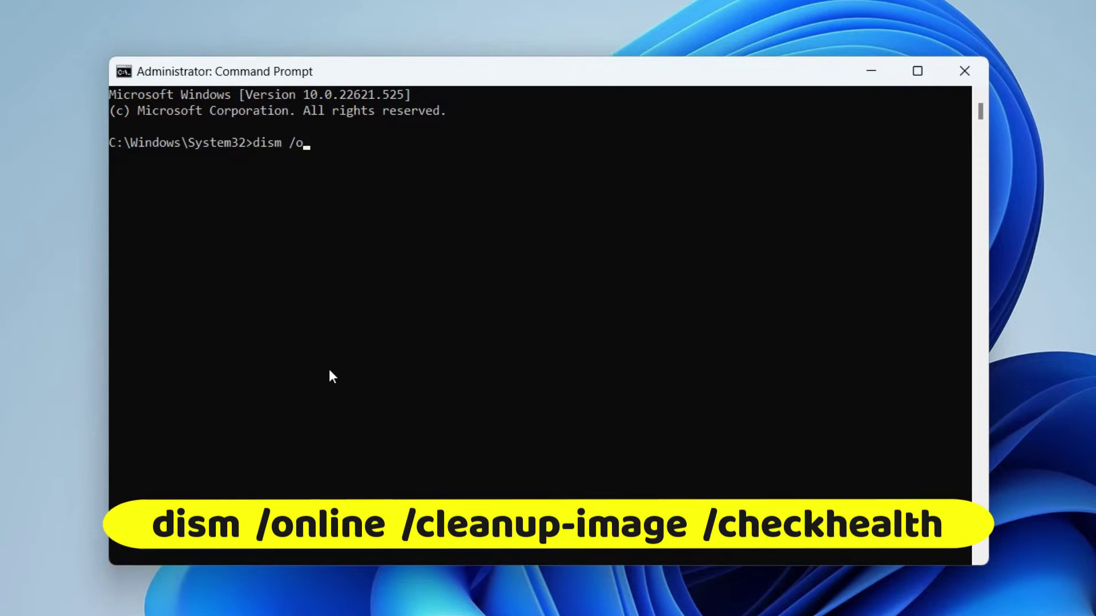
text(nline /c)
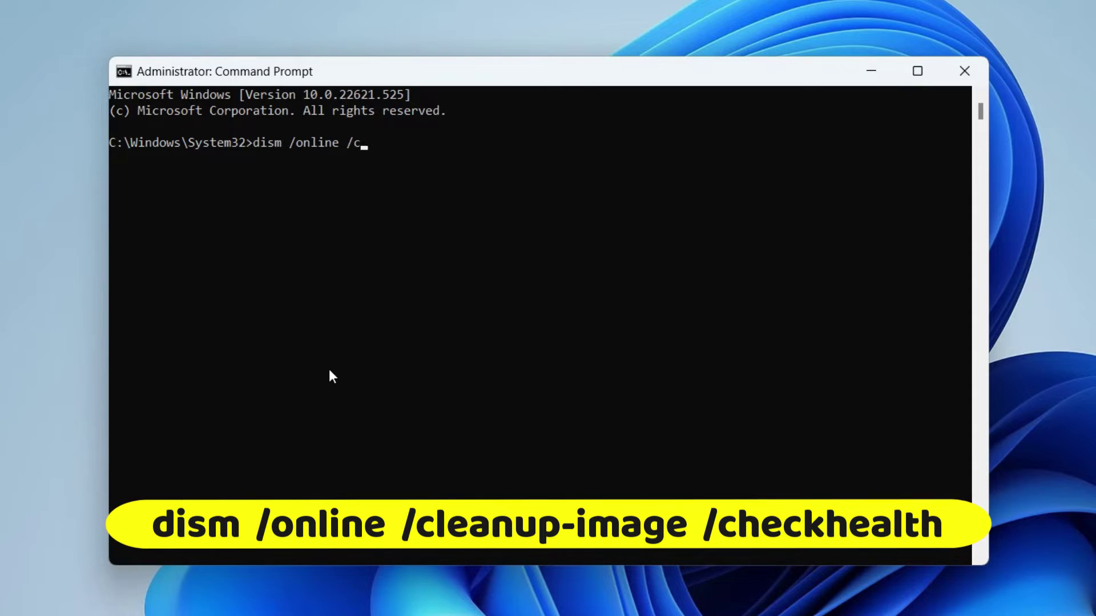
text(leanup-)
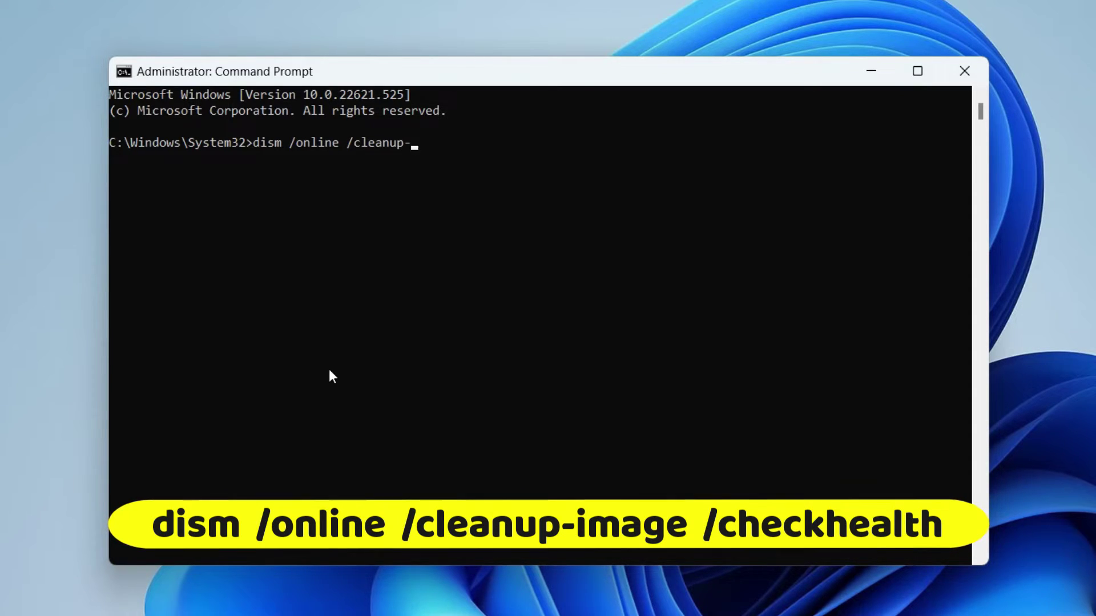
text(image )
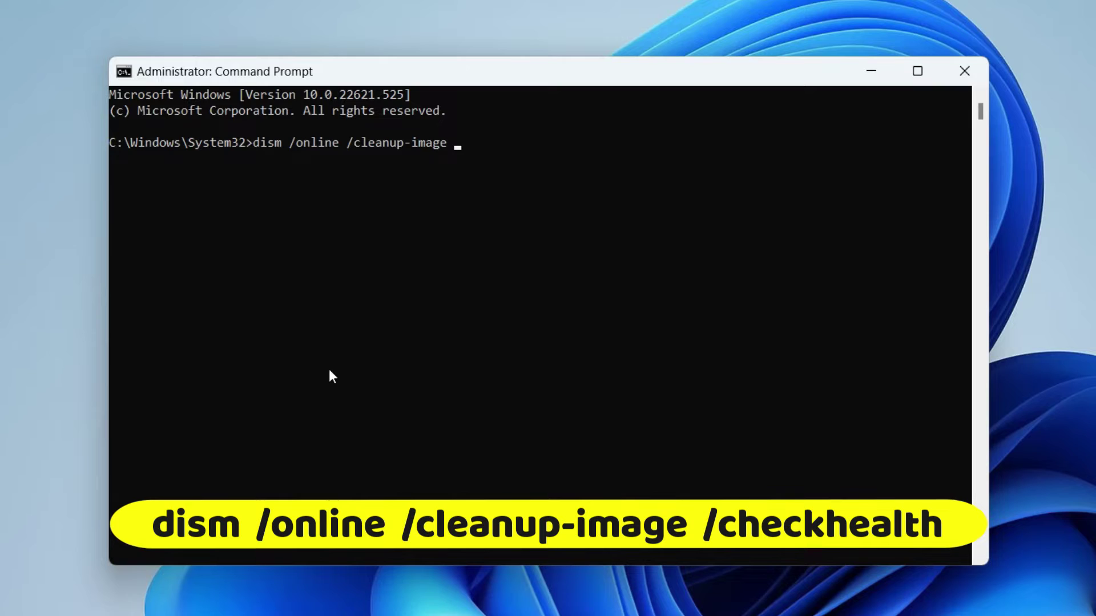
text(/che)
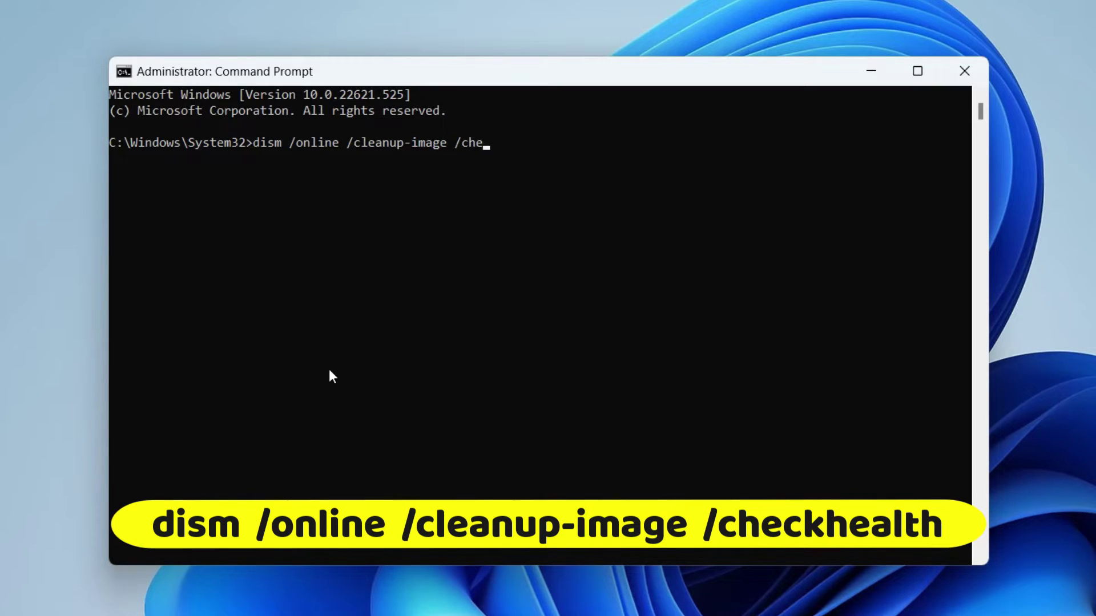
text(ckhealth)
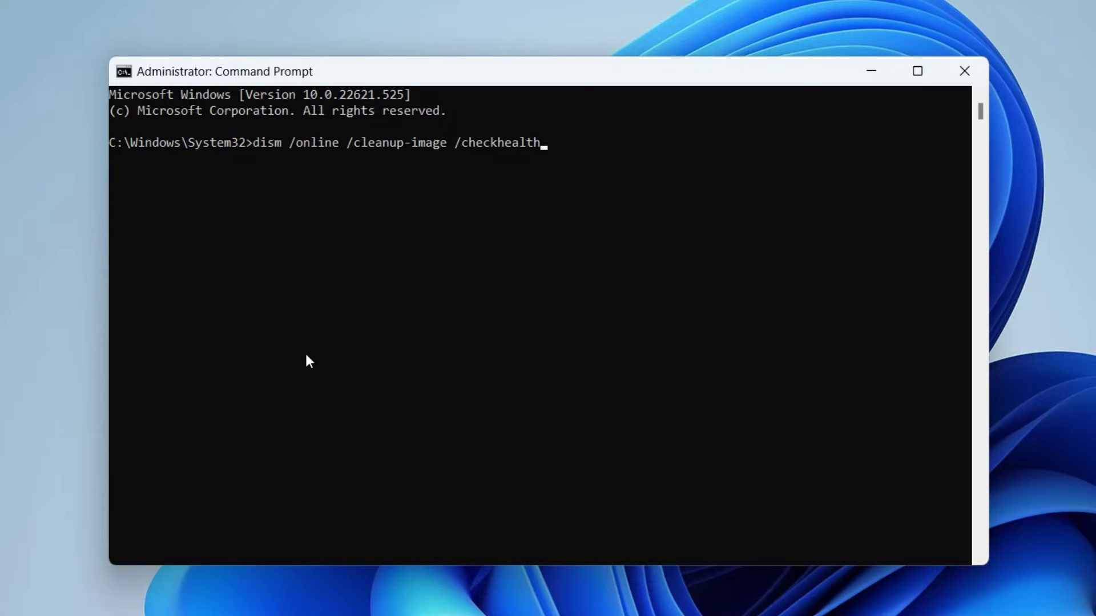
key(Return)
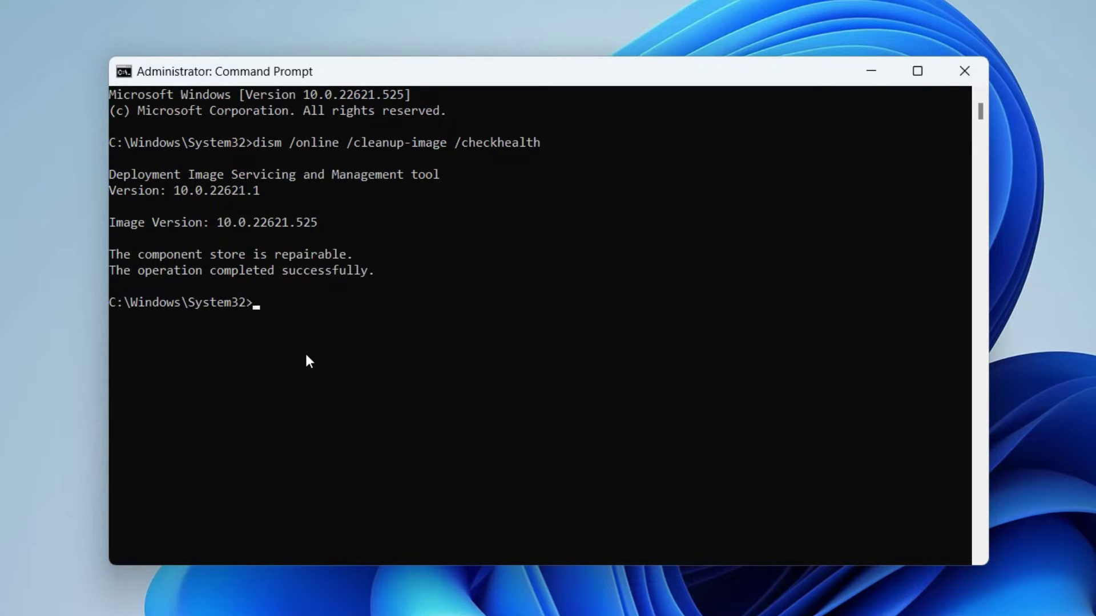
key(Up)
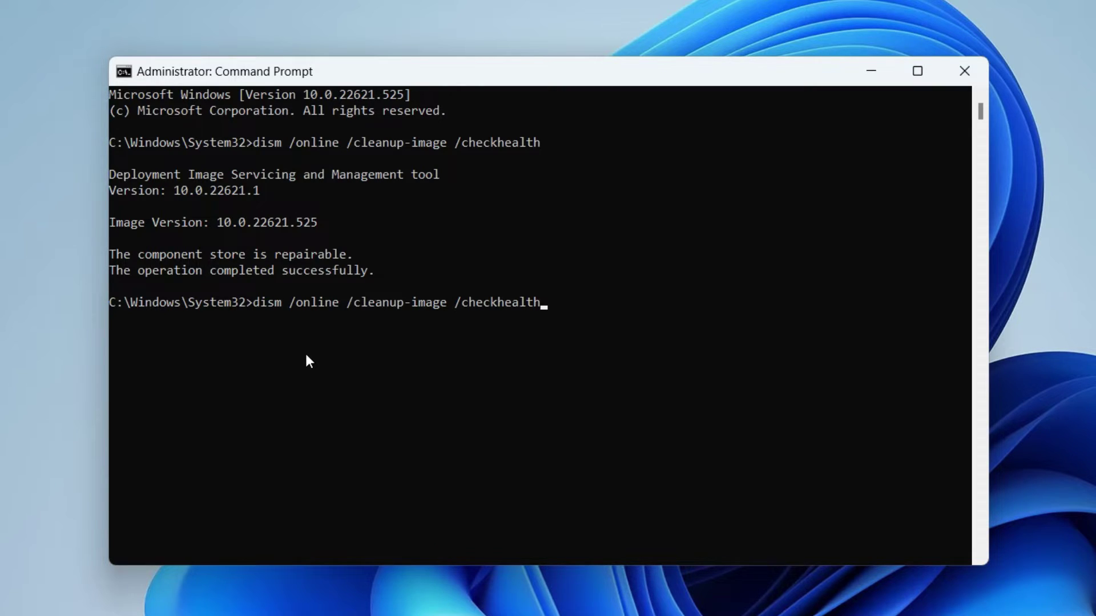
Step: Change the recalled command to /scanhealth, run it, and cancel with Ctrl+C at 6.0%
key(BackSpace)
key(BackSpace)
key(BackSpace)
key(BackSpace)
key(BackSpace)
key(BackSpace)
key(BackSpace)
key(BackSpace)
key(BackSpace)
key(BackSpace)
key(BackSpace)
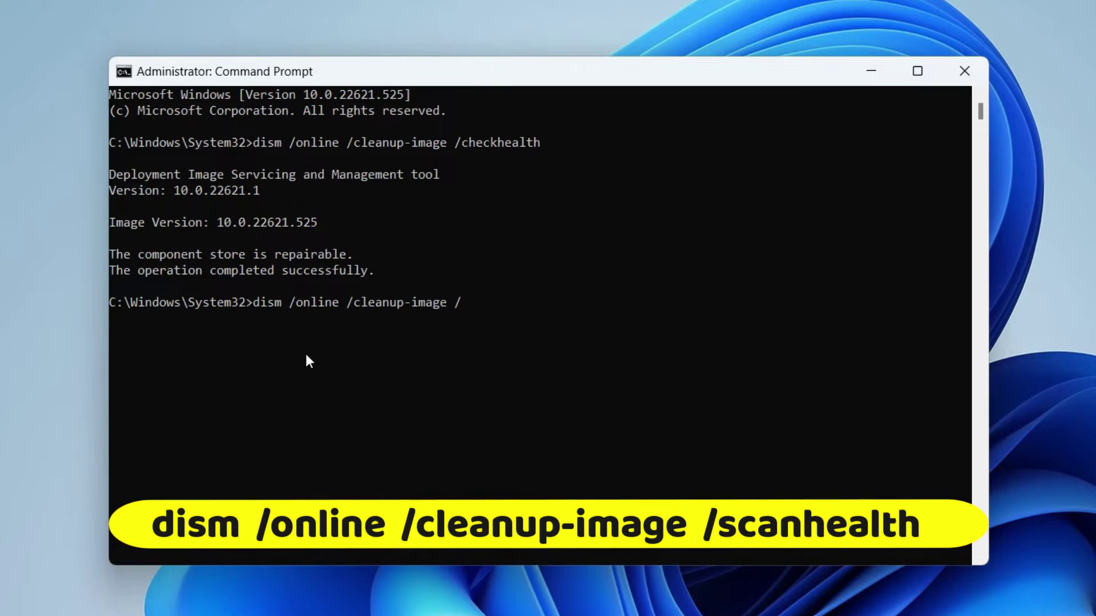
text(scanhealth)
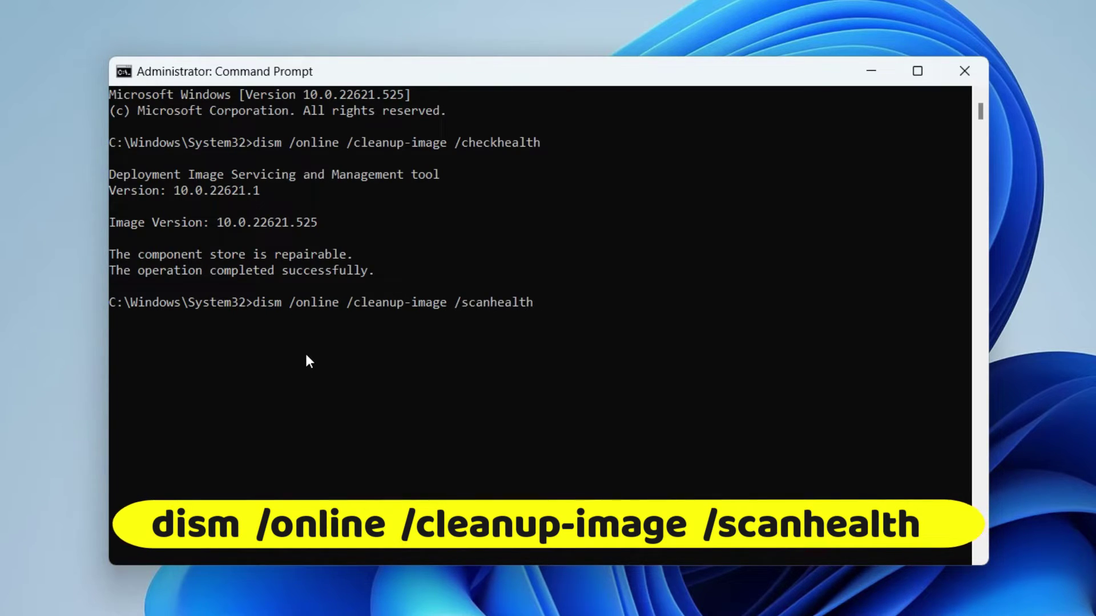
key(Return)
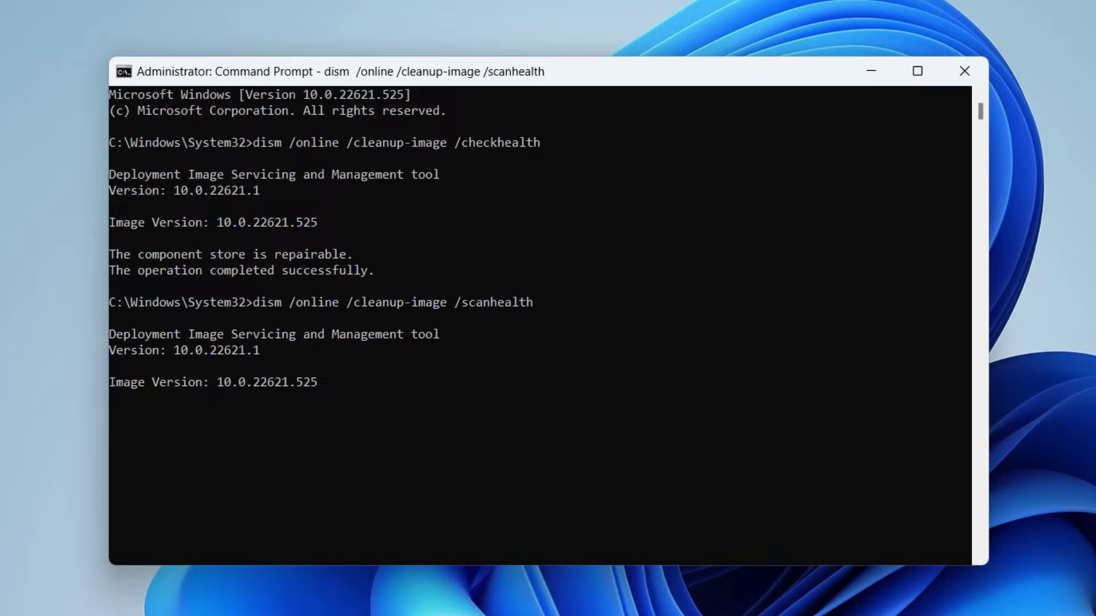
click(551, 415)
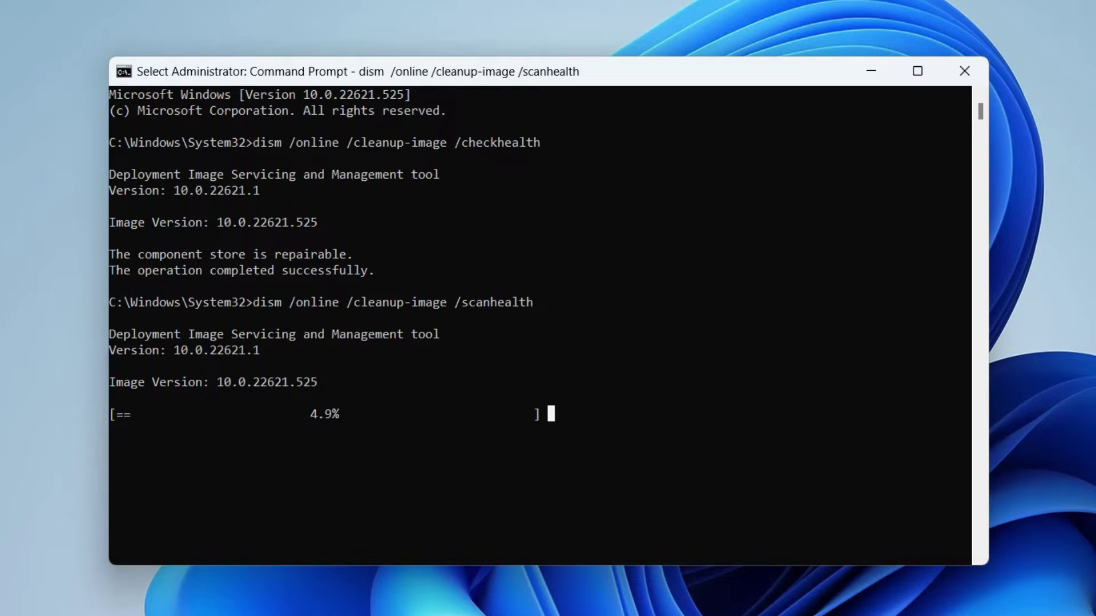
key(ctrl+c)
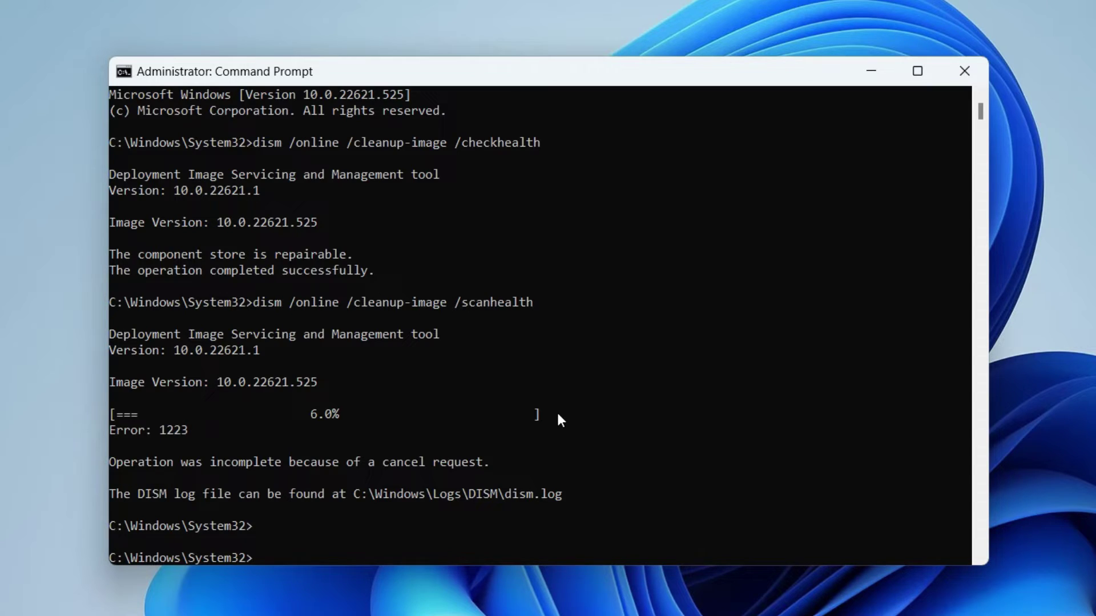
Step: Edit the recalled command to dism /online /cleanup-image /restorehealth and run it
key(Up)
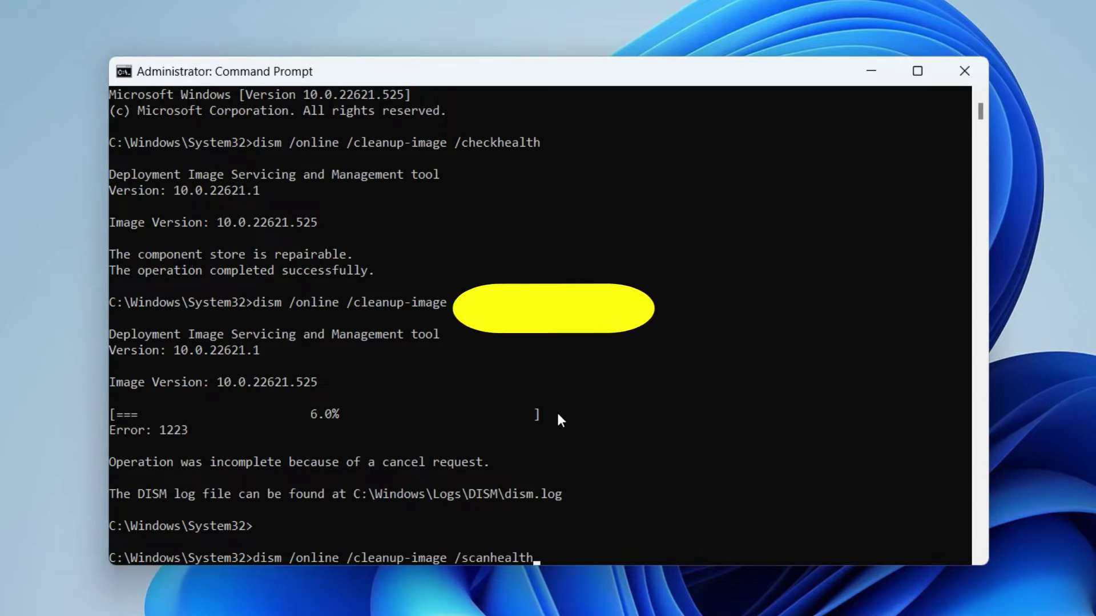
key(BackSpace)
key(BackSpace)
key(BackSpace)
key(BackSpace)
key(BackSpace)
key(BackSpace)
key(BackSpace)
key(BackSpace)
key(BackSpace)
key(BackSpace)
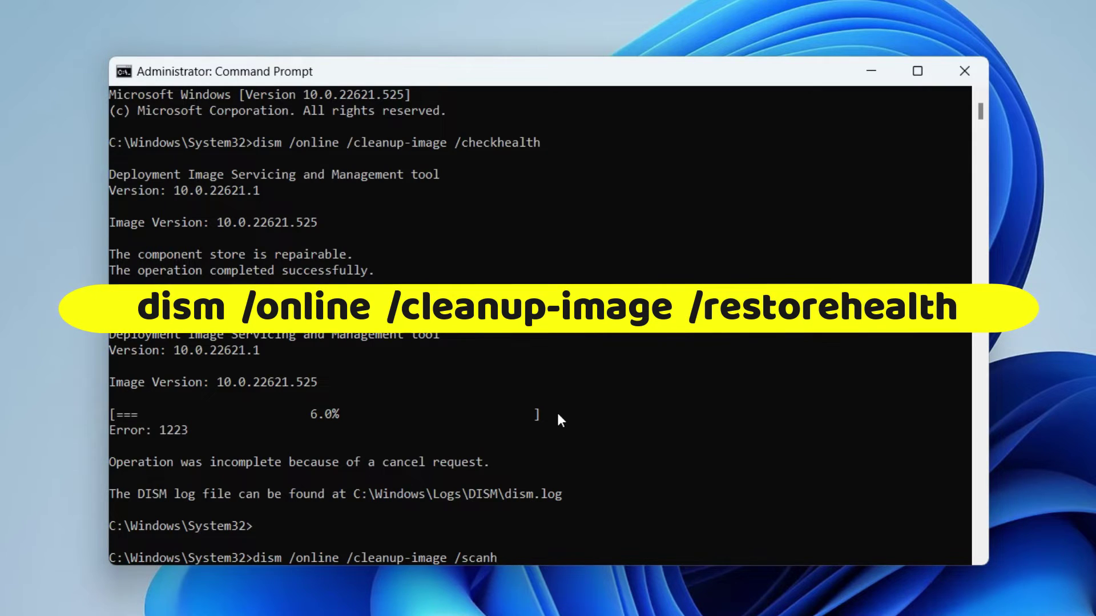
text(restorehealth)
key(Return)
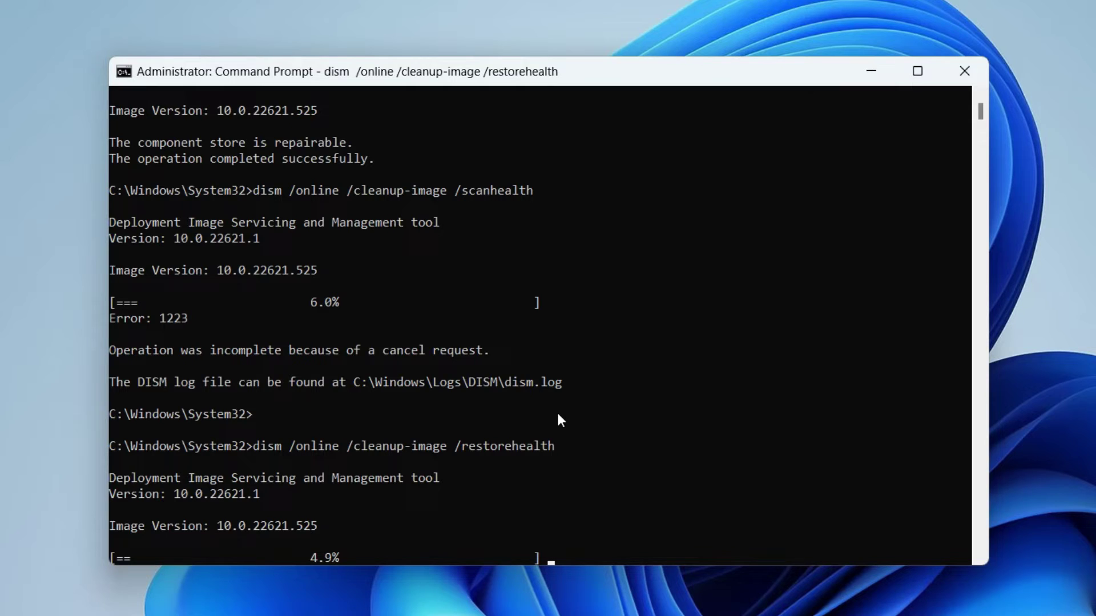
scroll(539, 303, down, 3)
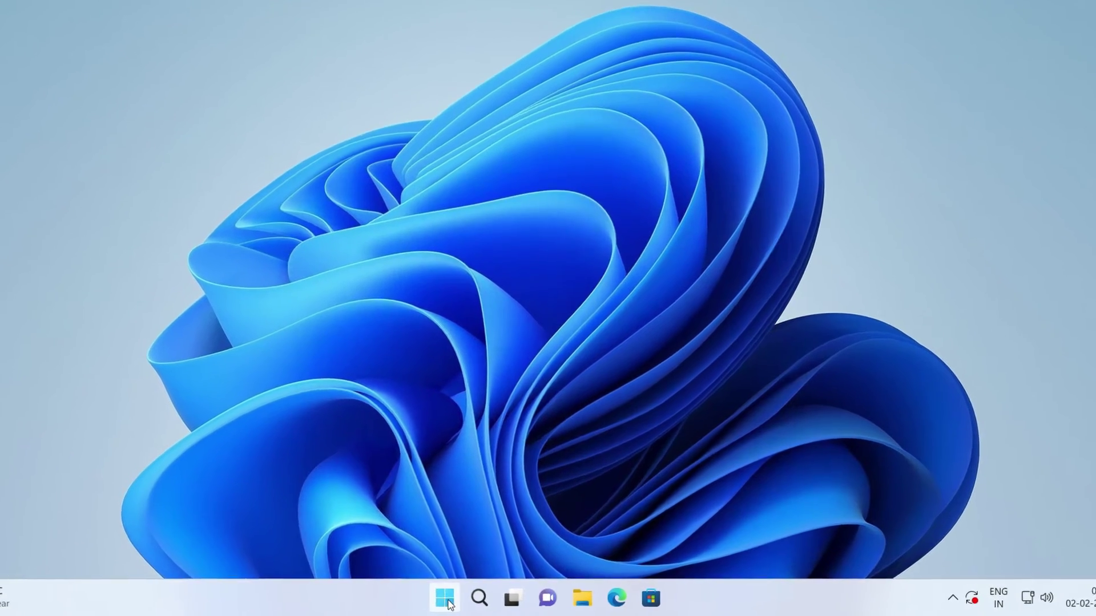
click(453, 608)
text(ter)
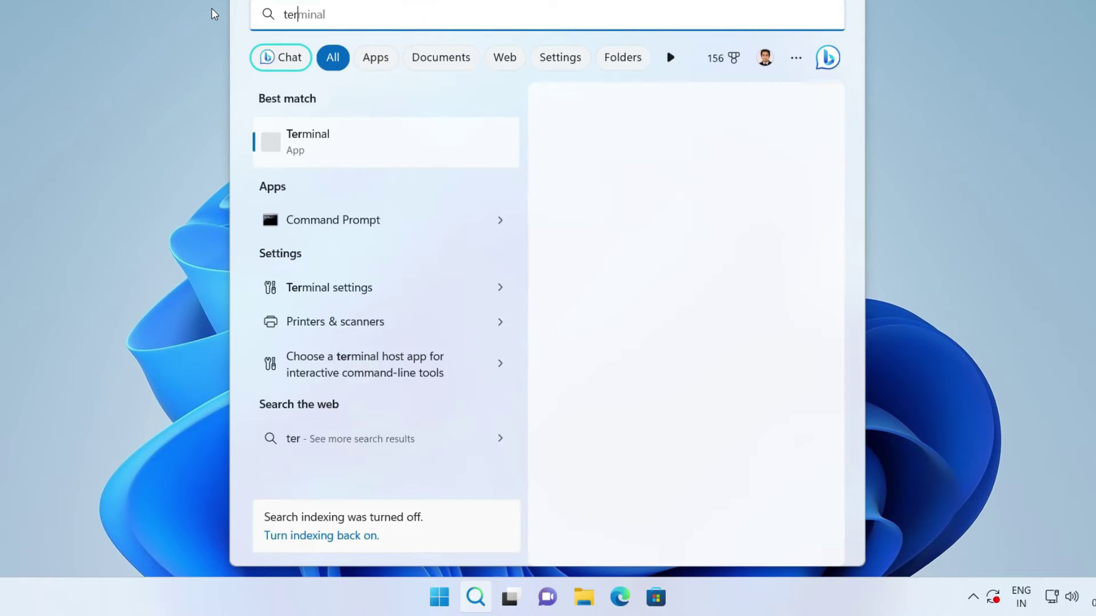
text(minal)
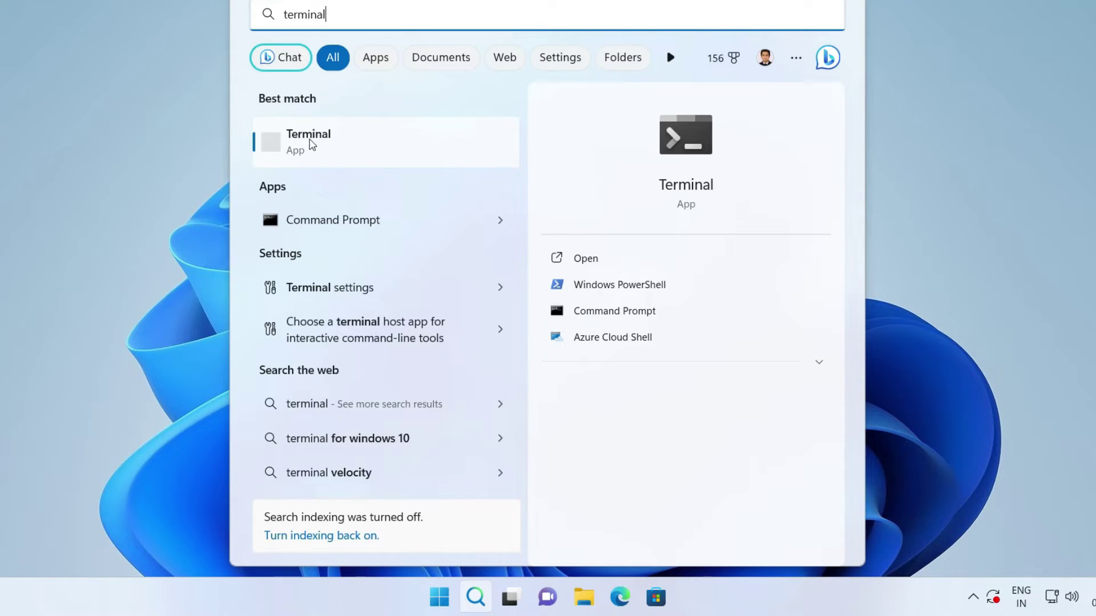
click(313, 145)
right_click(313, 144)
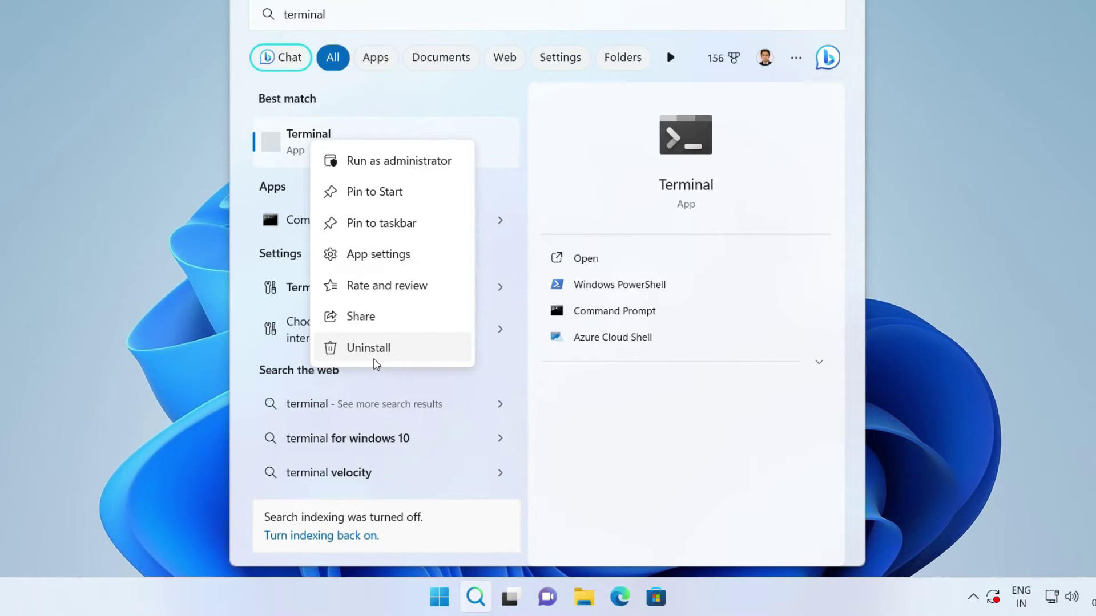
click(191, 366)
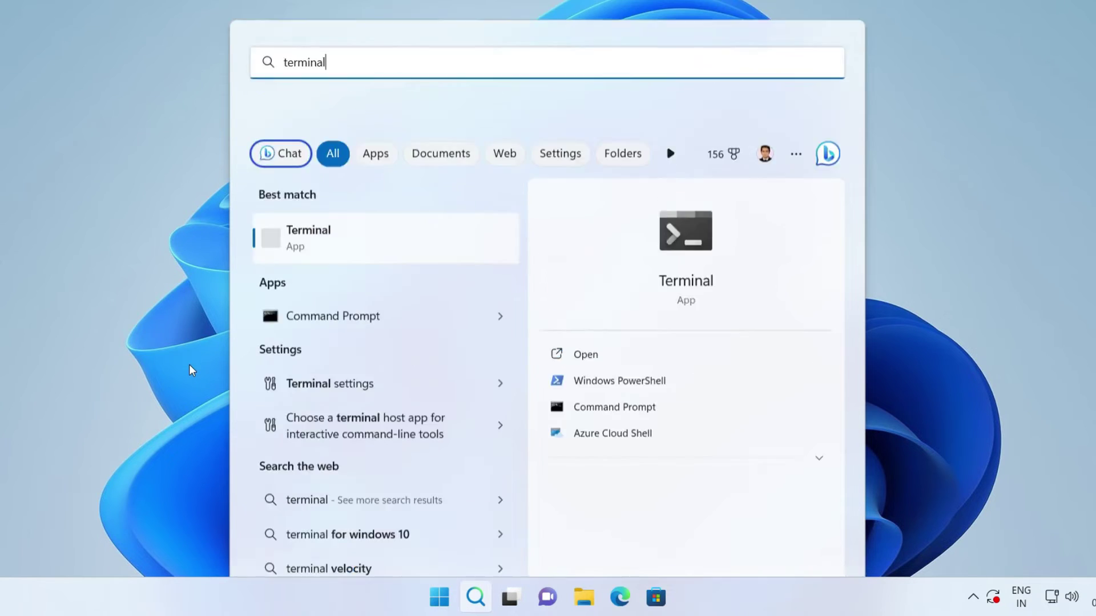
click(191, 366)
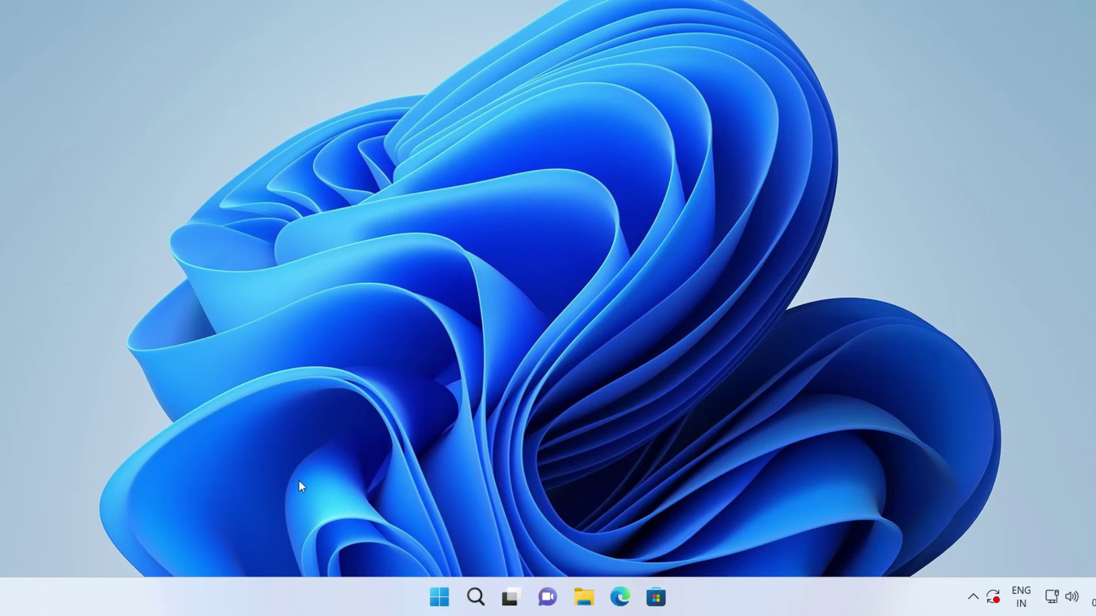
Step: Uninstall Terminal from the Installed apps list, confirming removal, then close Settings
right_click(445, 600)
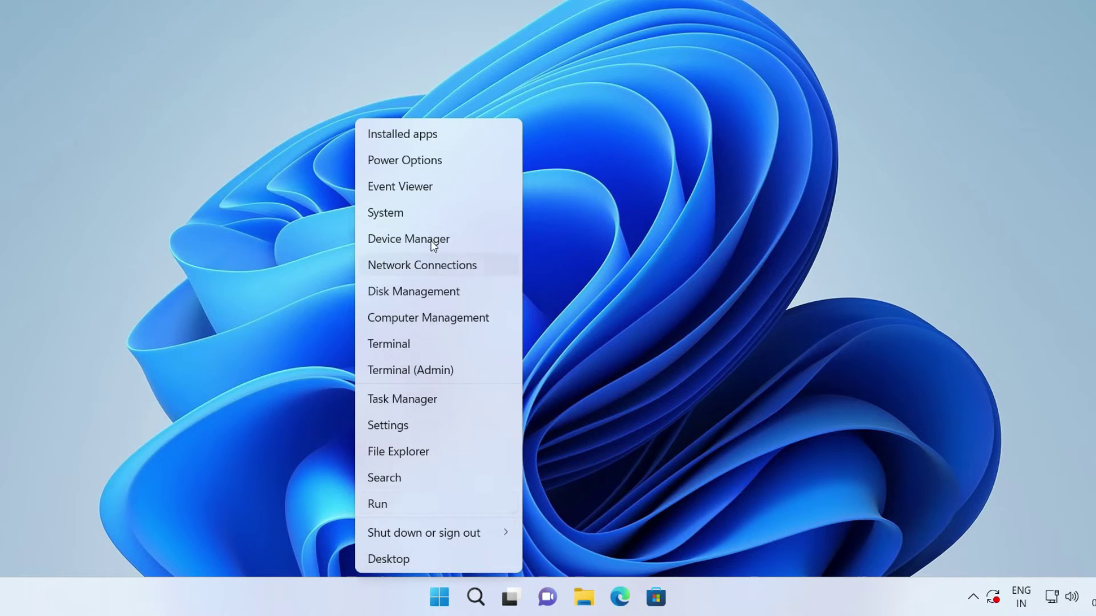
click(440, 137)
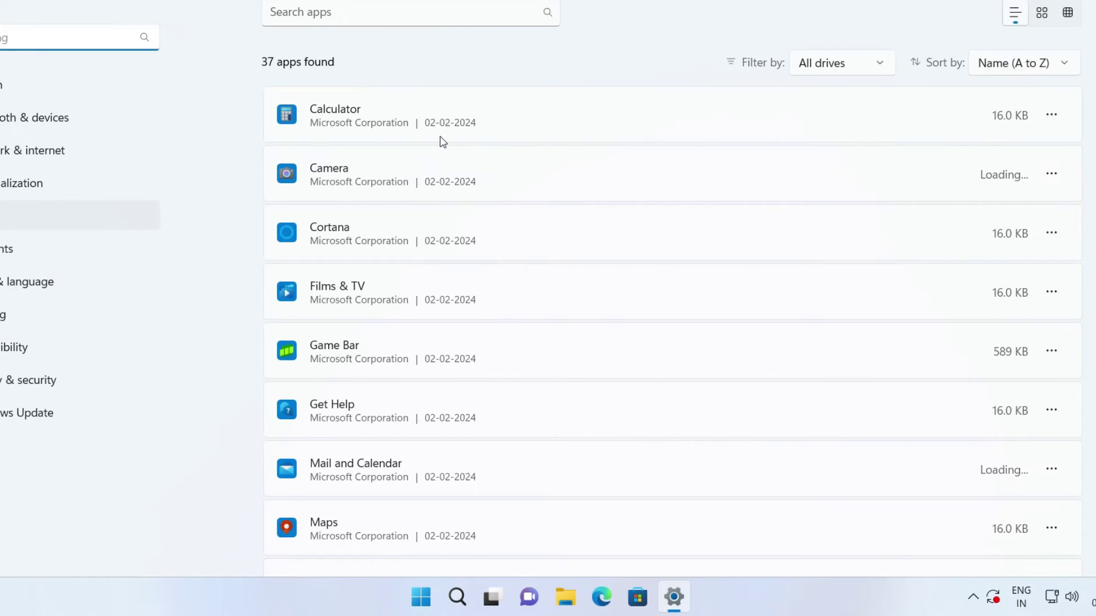
scroll(440, 139, down, 10)
scroll(442, 140, down, 12)
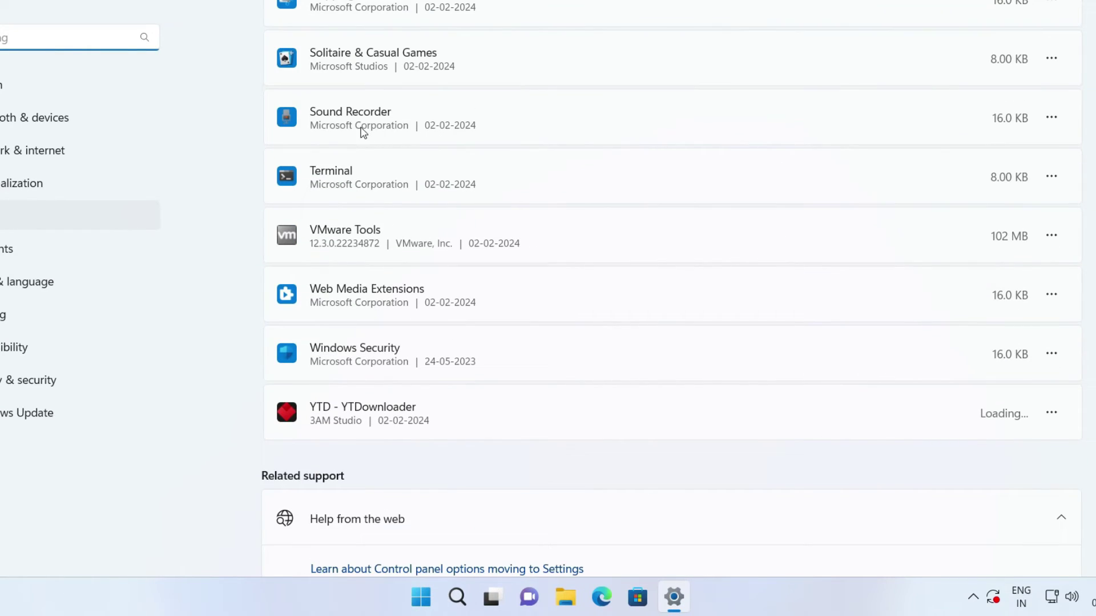
click(1051, 178)
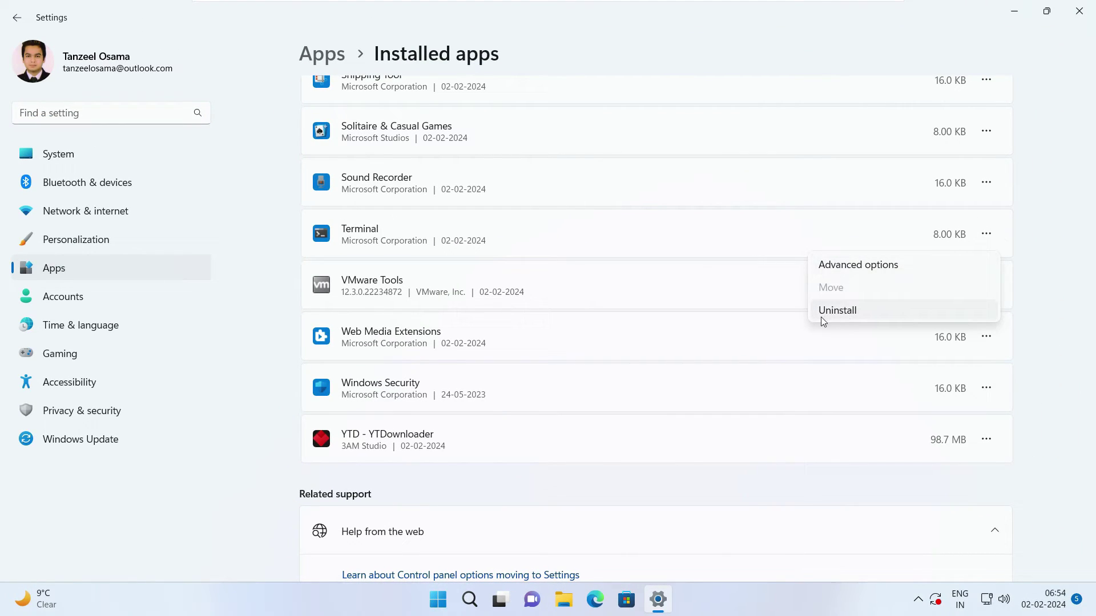
click(857, 317)
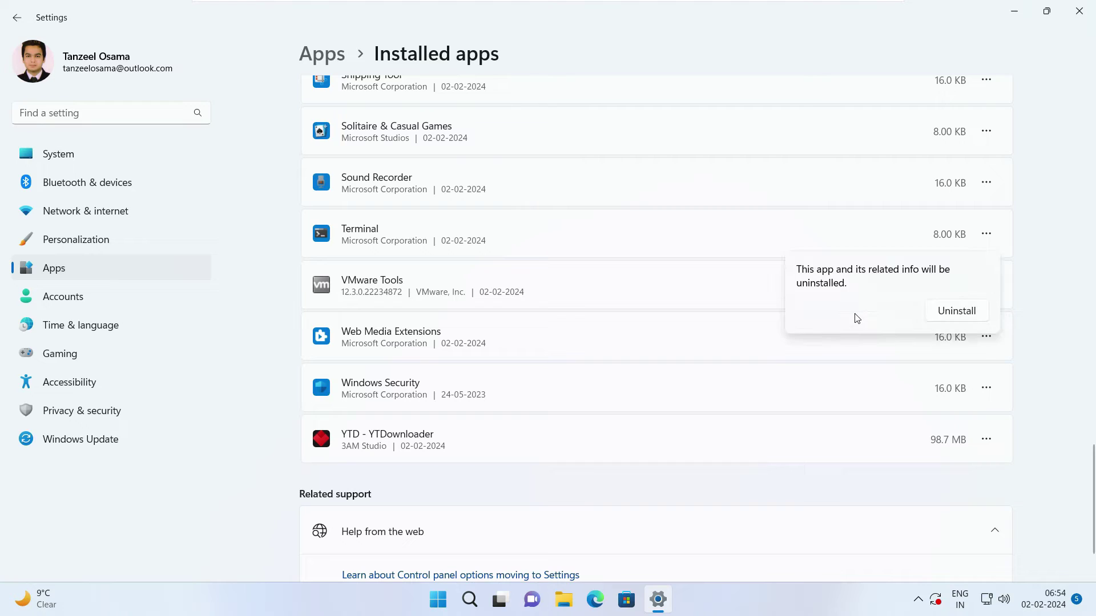
click(956, 312)
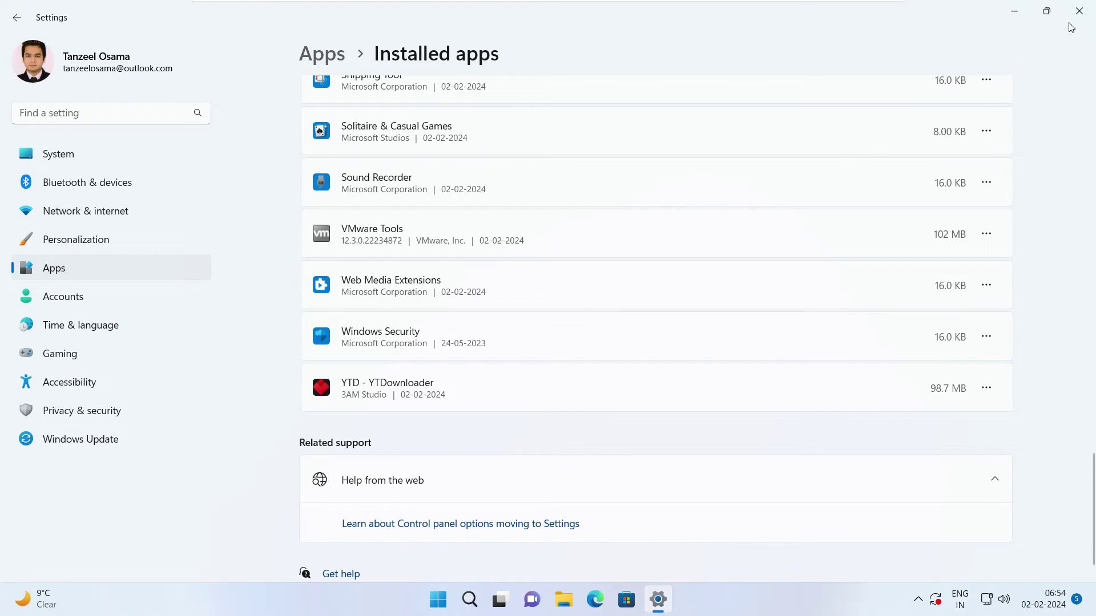
click(1079, 11)
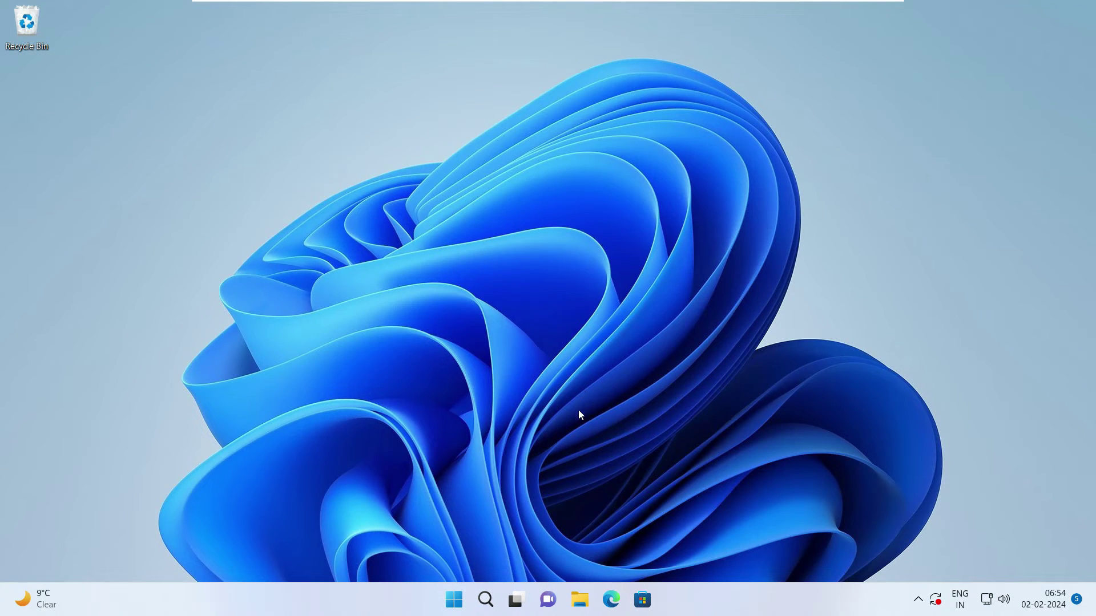
Step: Open Microsoft Store from the taskbar and search for 'windows terminal'
click(643, 609)
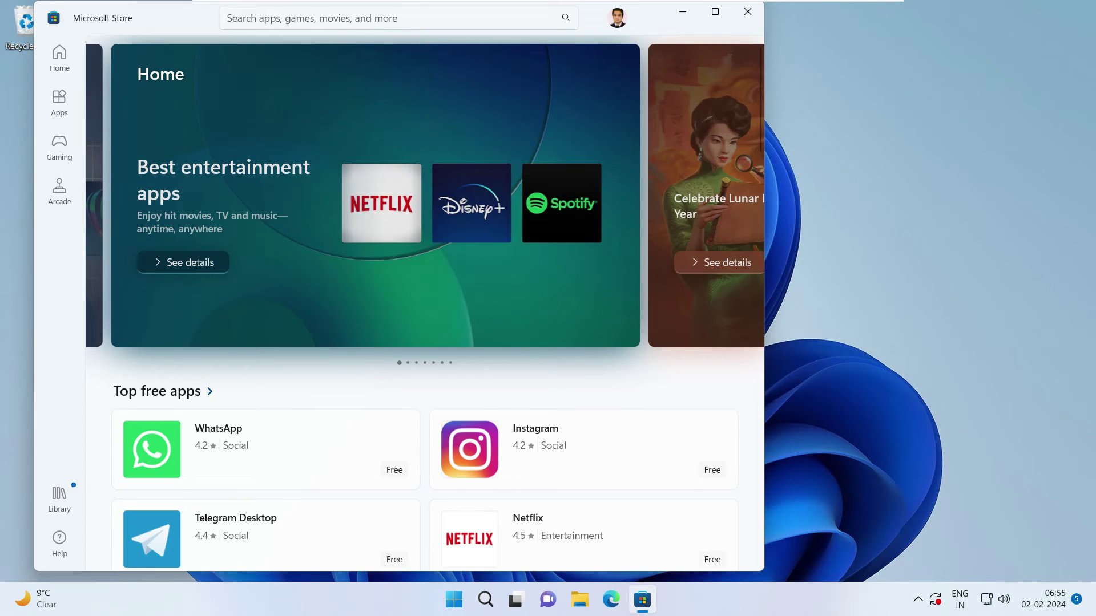
click(227, 17)
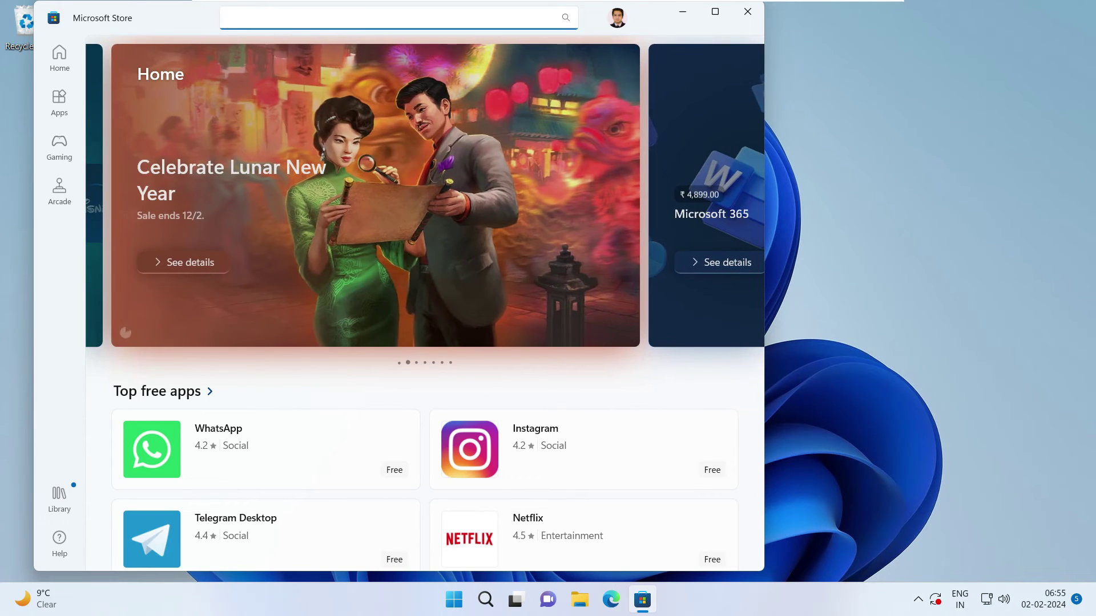
text(windows terminal)
key(Return)
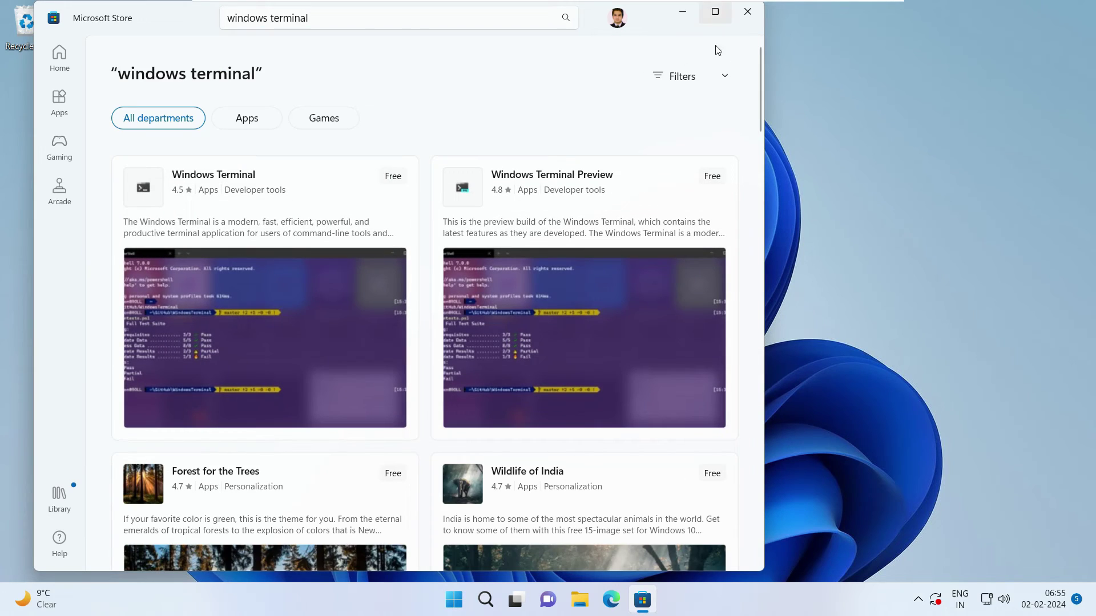
click(715, 12)
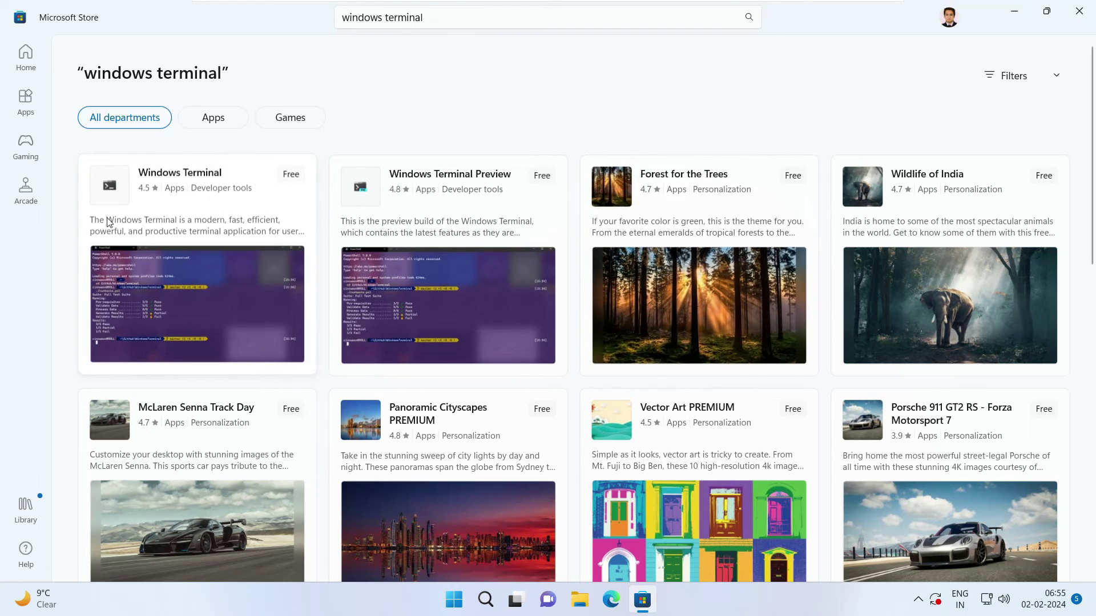
Step: Install Windows Terminal from its Microsoft Store product page, then launch it with Open
click(181, 184)
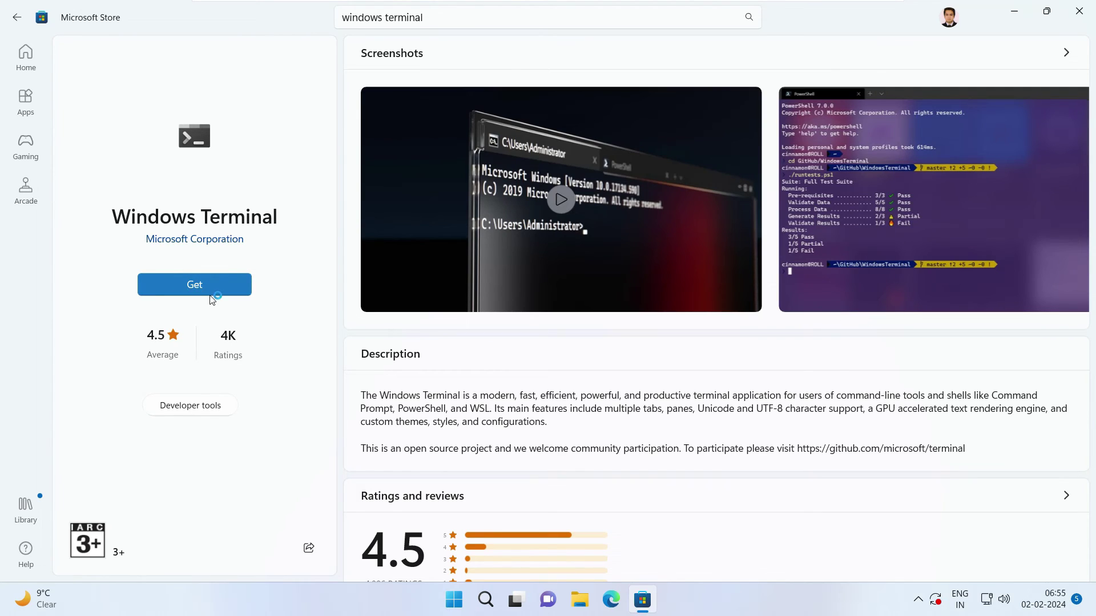
click(216, 293)
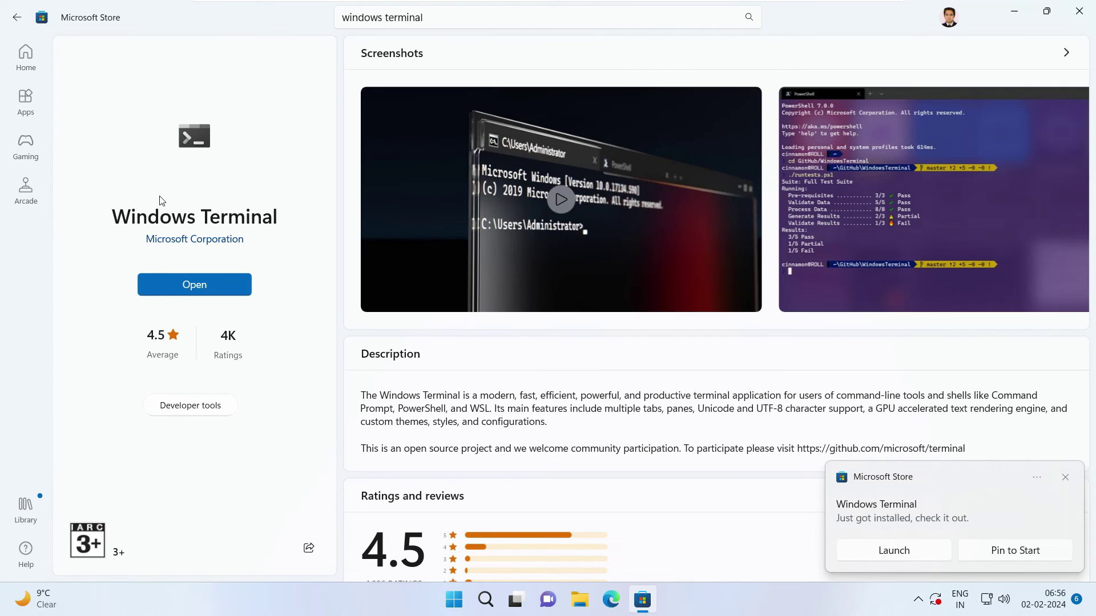
click(213, 285)
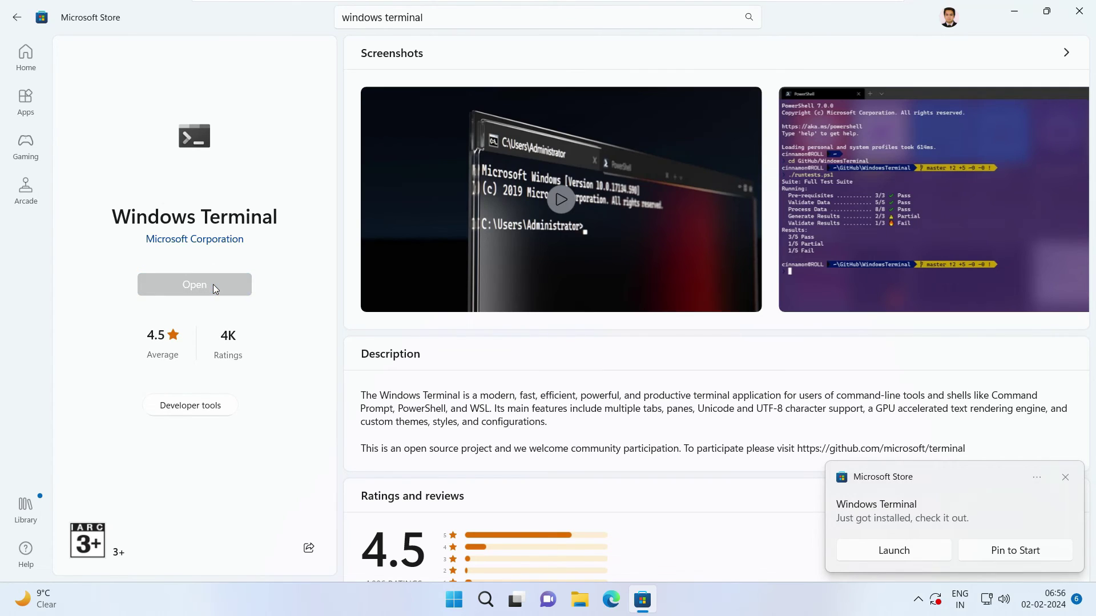